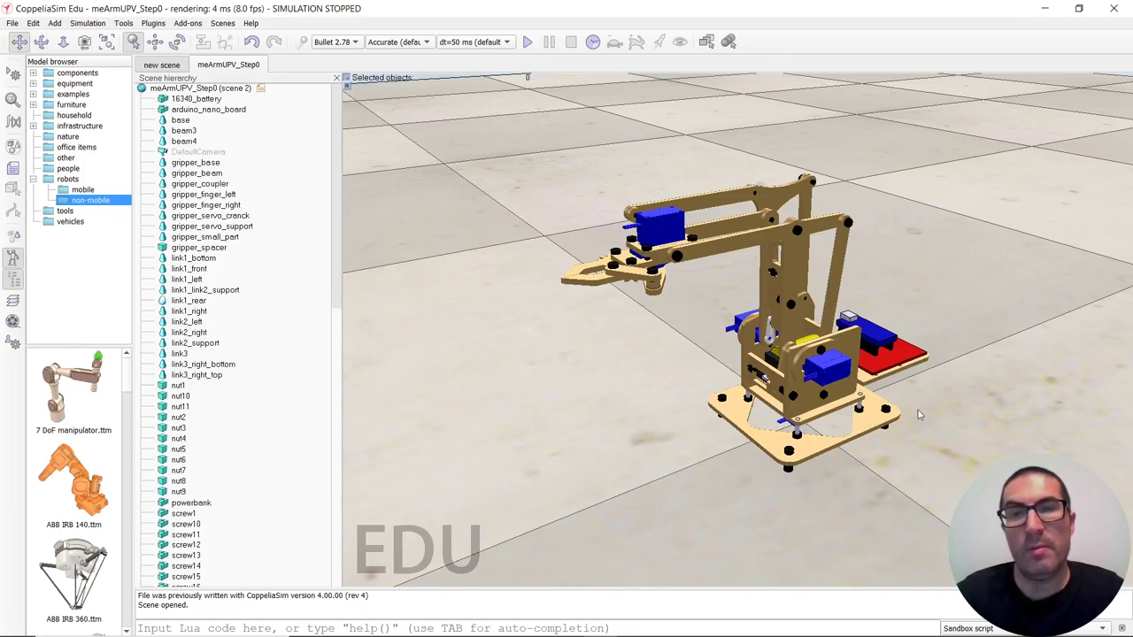
Compare the meArmUPV robot arm in the scene with its SOLIDWORKS assembly and return to CoppeliaSim
scroll(915, 416, up, 2)
middle_drag(902, 415, 971, 456)
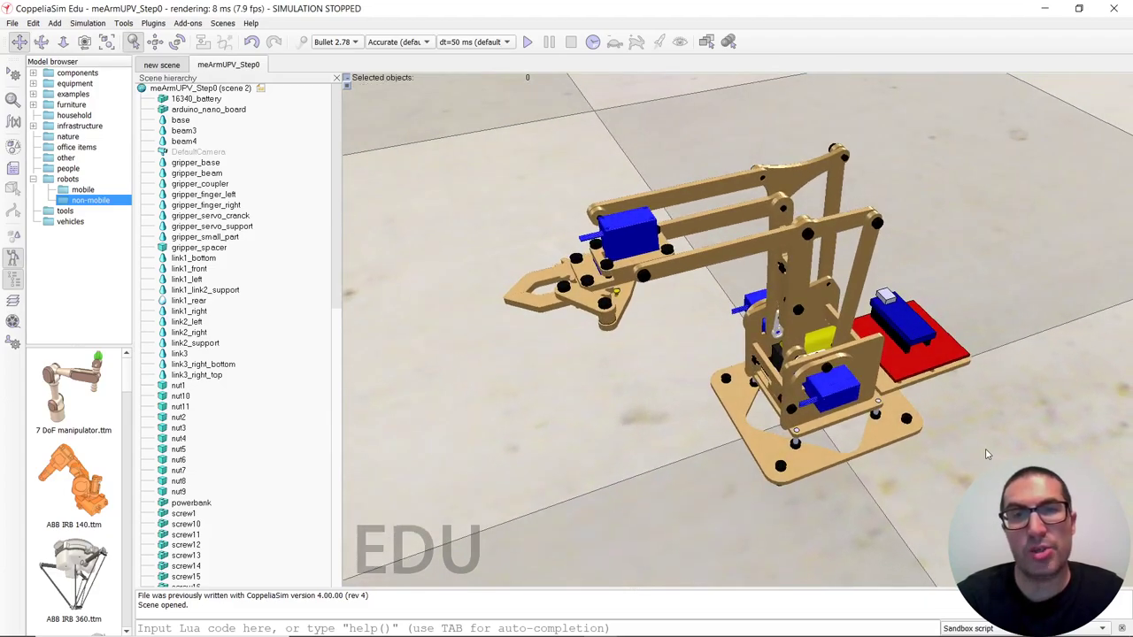
key(alt+Tab)
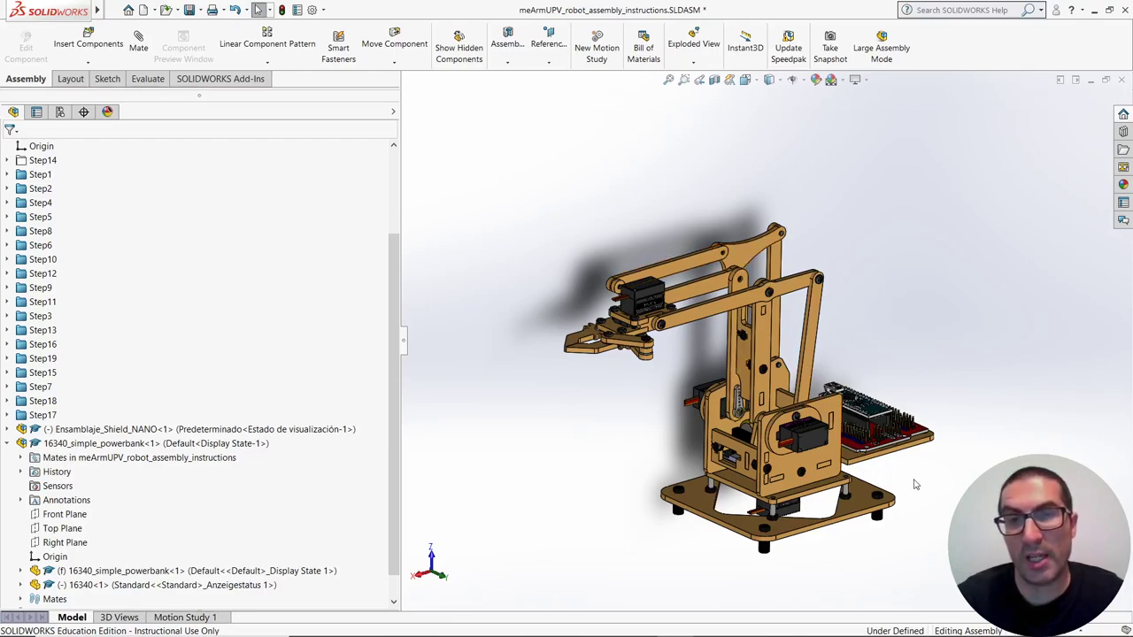
key(alt+Tab)
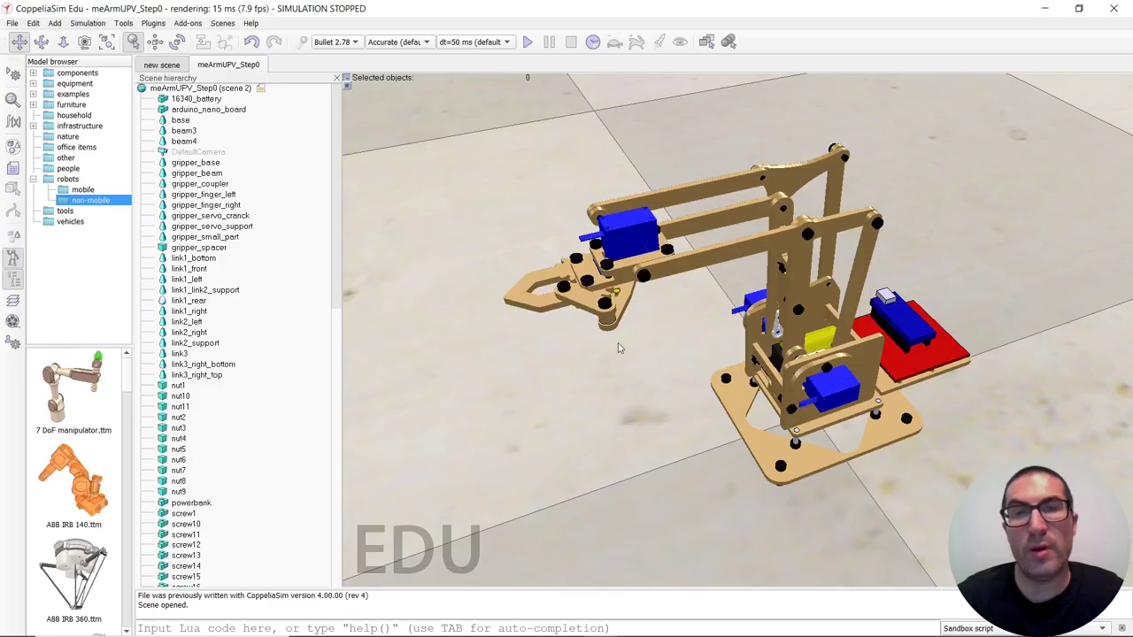
middle_drag(909, 318, 898, 332)
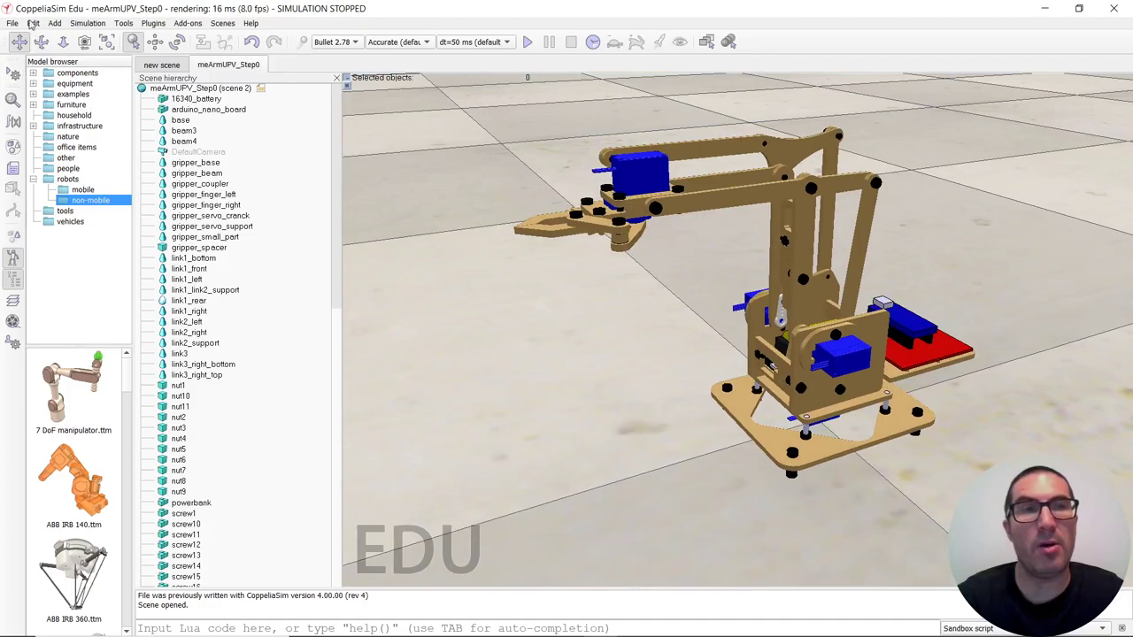
Look through the STL files in meArmUPV/CoppeliaSim/STL from the new scene's mesh import, and cancel the import
click(158, 65)
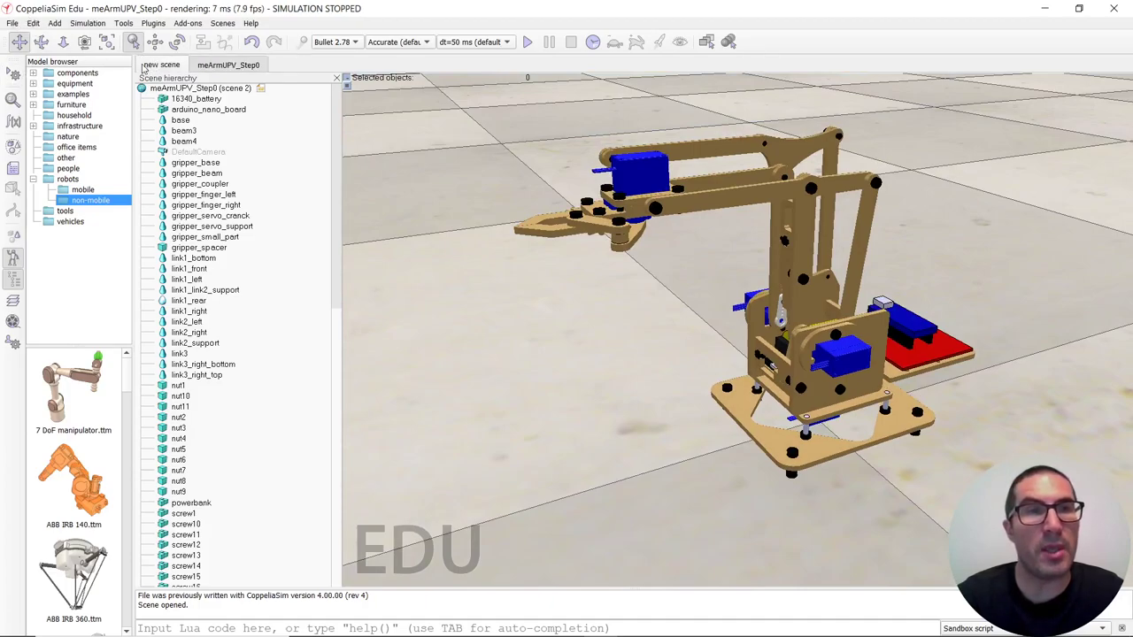
click(12, 23)
mouse_move(63, 159)
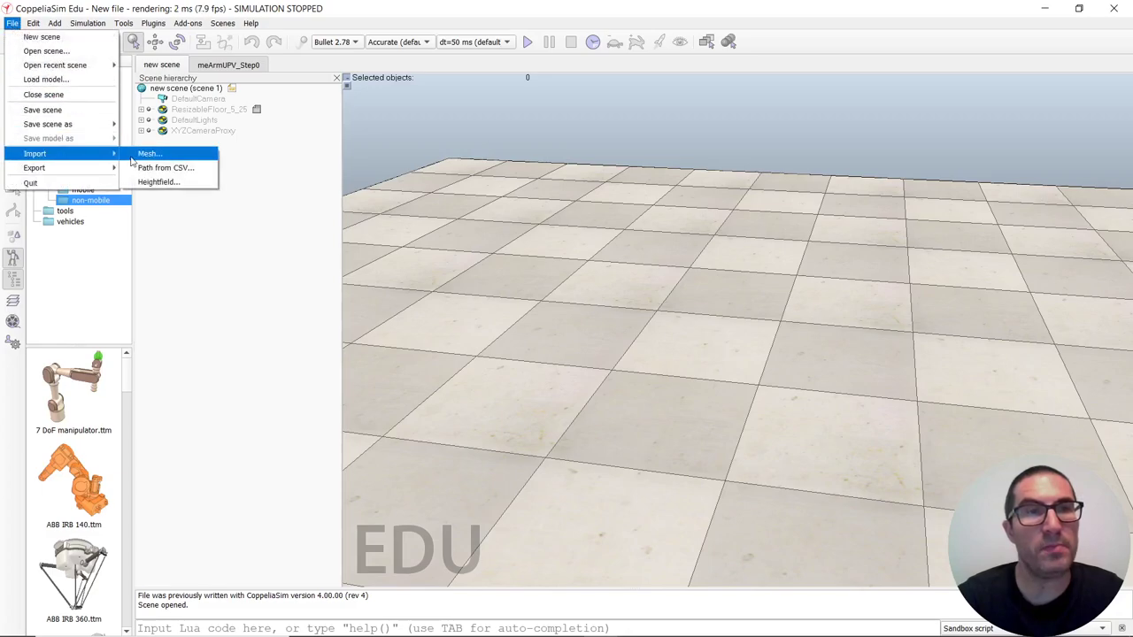
click(142, 155)
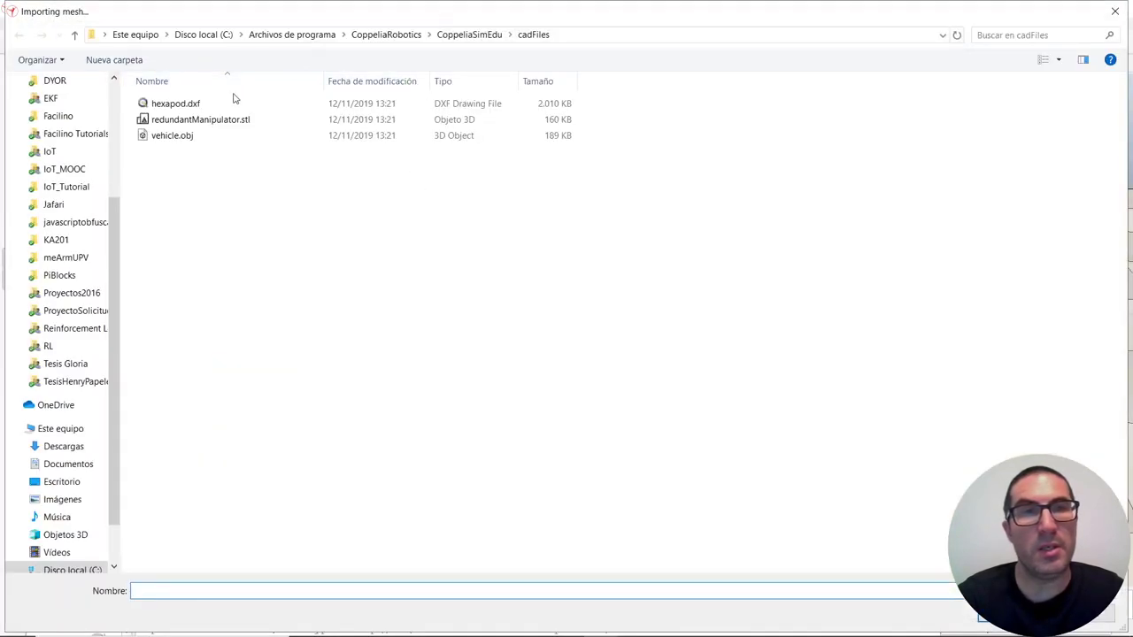
click(60, 257)
double_click(149, 121)
click(155, 106)
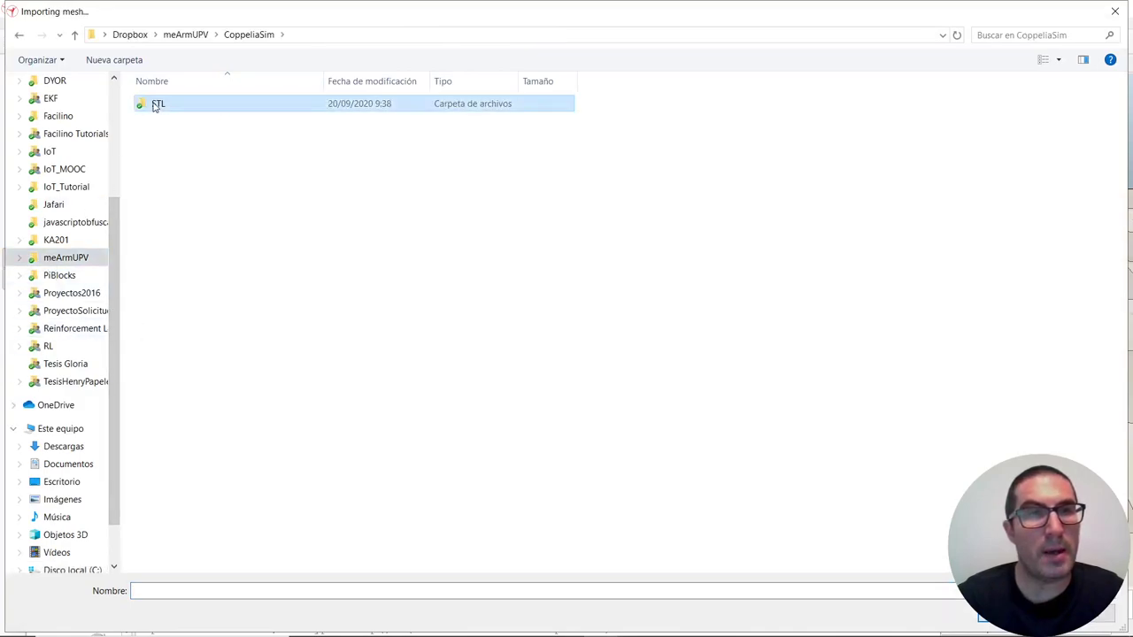
double_click(175, 108)
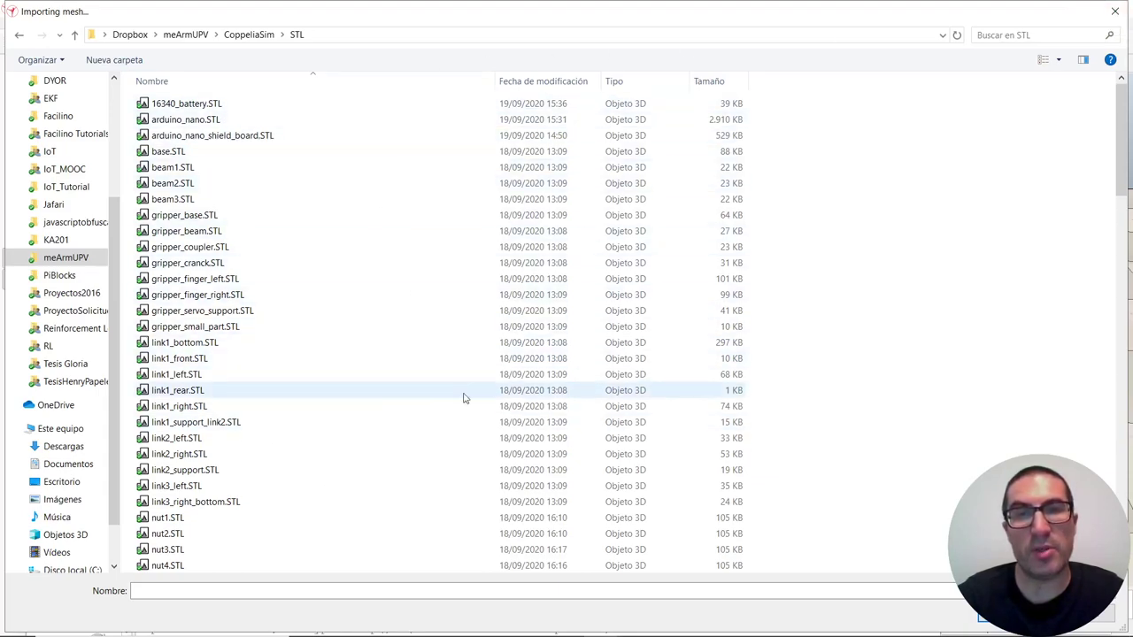
click(1117, 12)
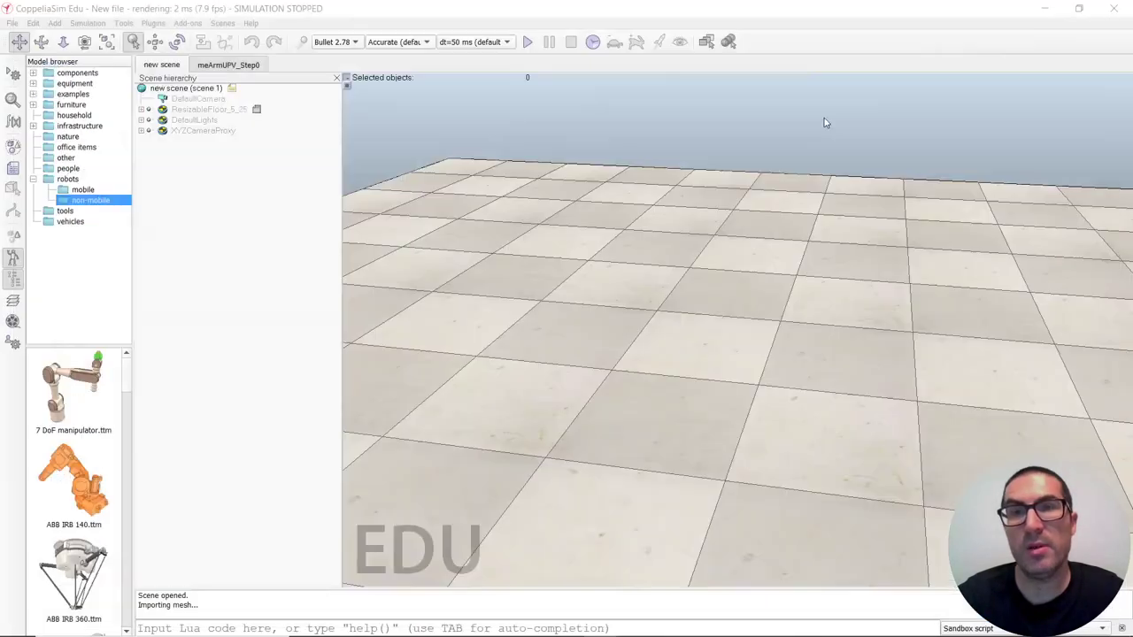
Examine the gripper and arm joints of the robot in the meArmUPV_Step0 scene from close up
click(219, 66)
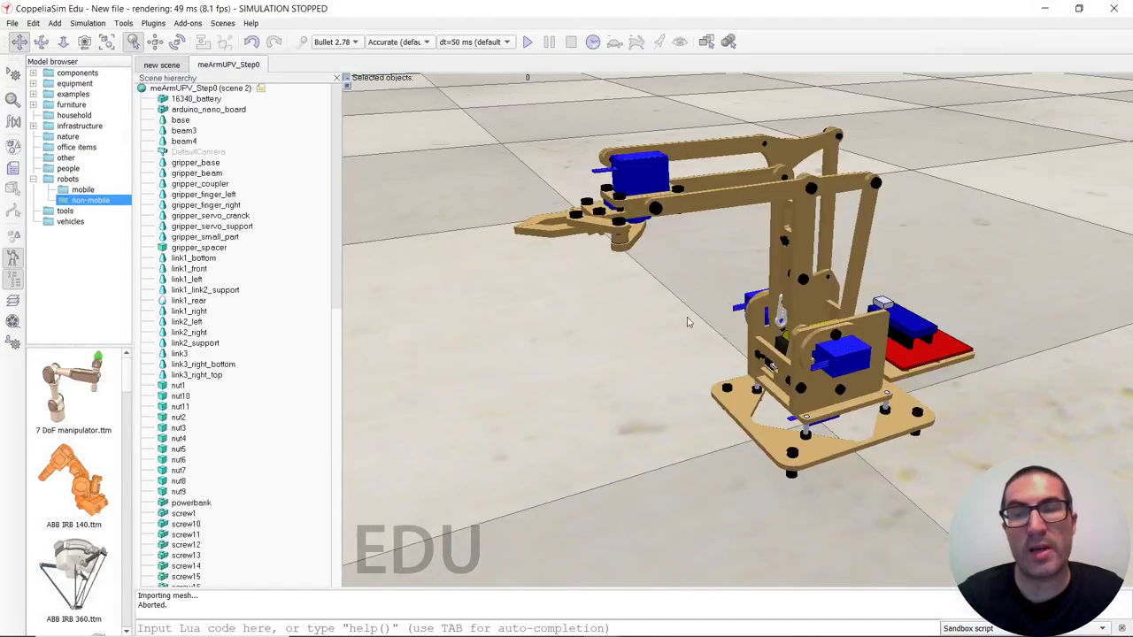
middle_drag(744, 257, 712, 254)
right_drag(712, 256, 668, 311)
scroll(668, 312, up, 2)
scroll(665, 314, up, 2)
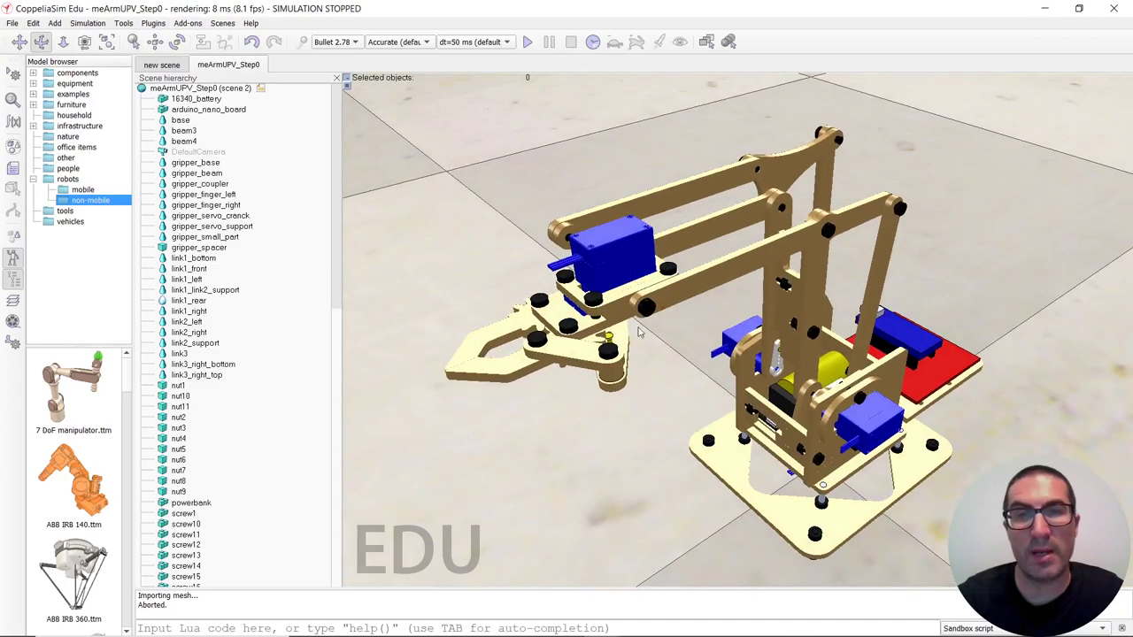
scroll(620, 341, up, 2)
right_drag(598, 350, 593, 328)
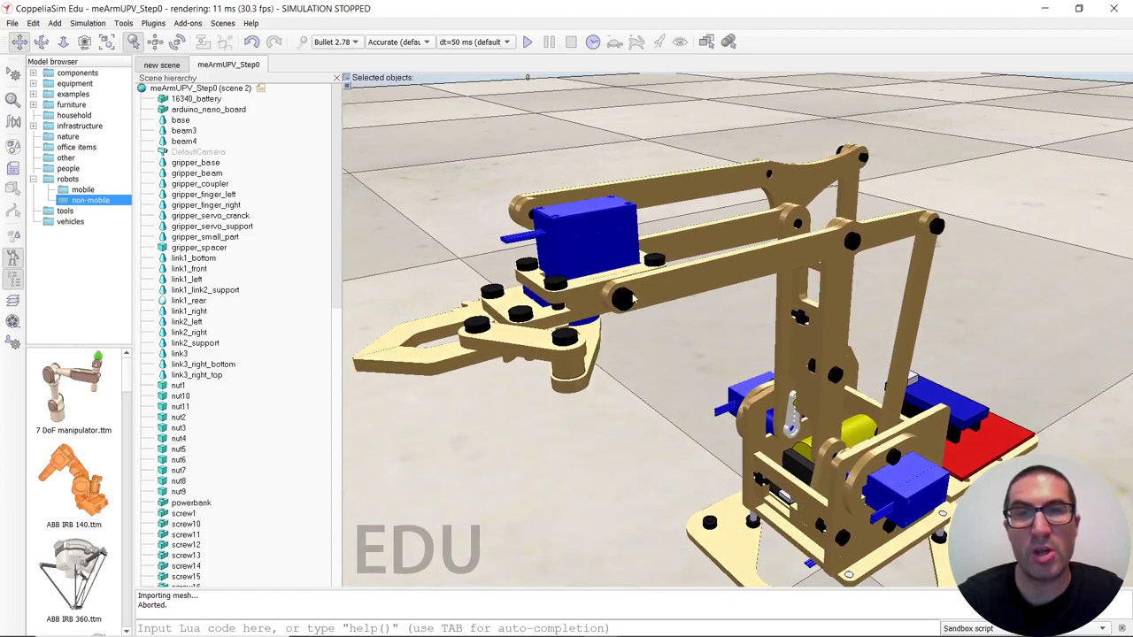
scroll(619, 305, up, 2)
Inspect the black screw at the gripper end of the forearm in compound shape edit mode and close the editor
click(599, 300)
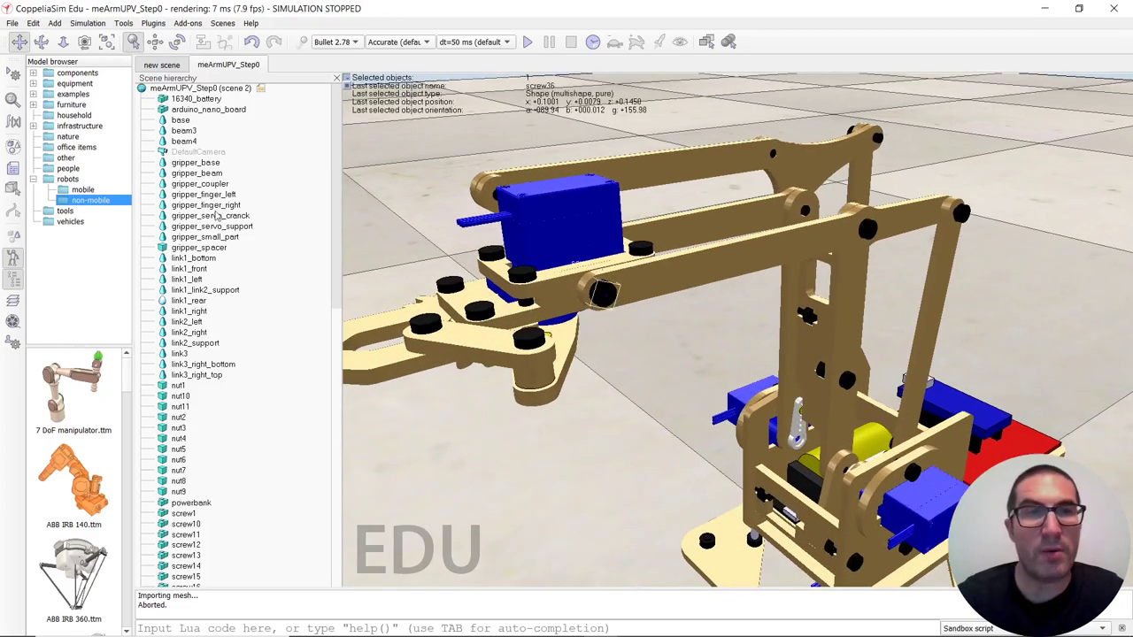
drag(335, 258, 330, 473)
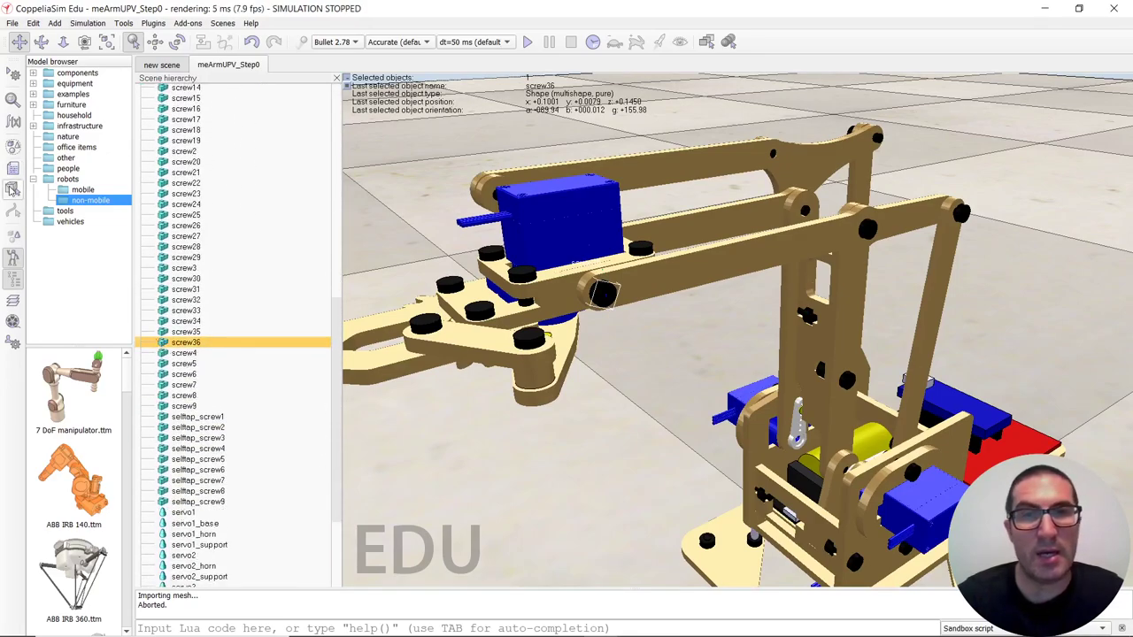
click(12, 188)
middle_drag(661, 273, 734, 278)
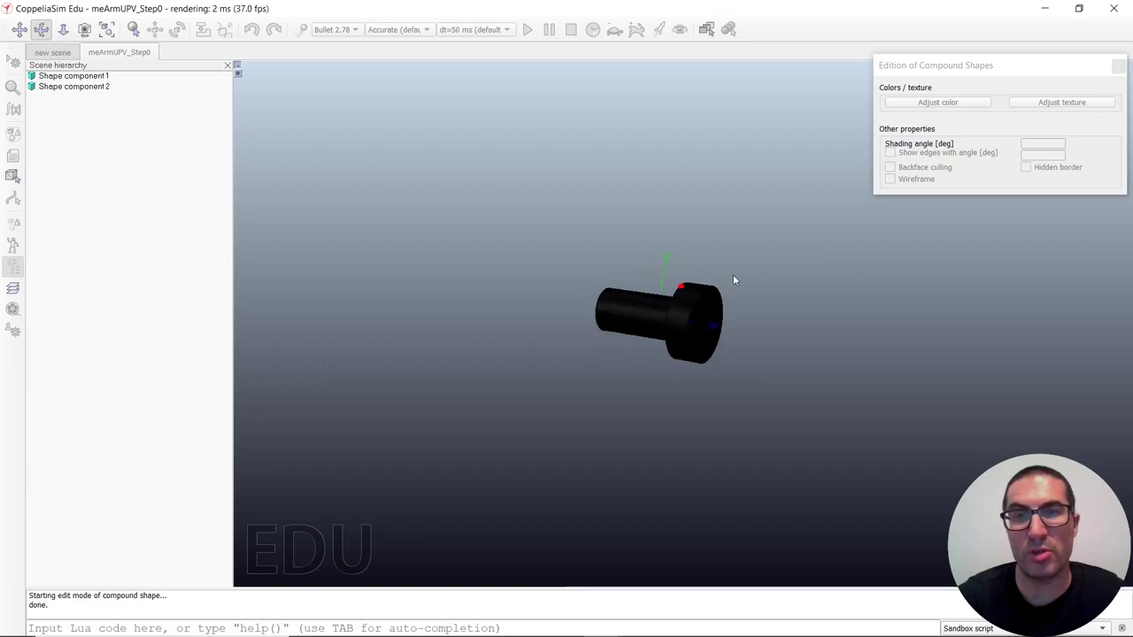
click(1118, 66)
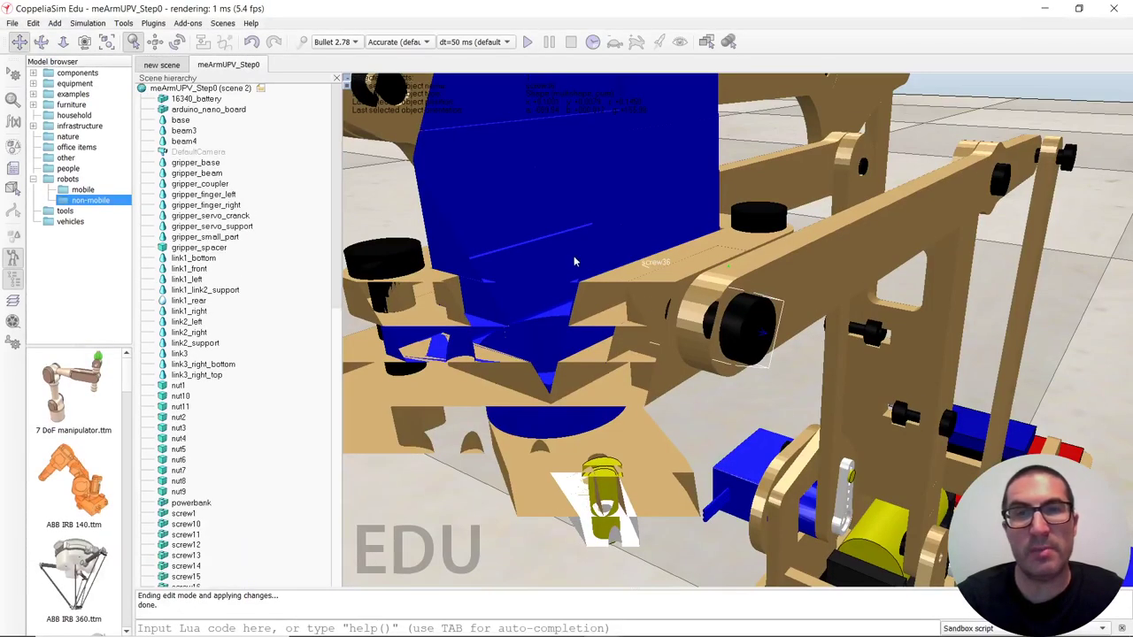
Inspect the yellow self-tapping screw on the white servo horn in compound shape edit mode and close the editor
scroll(764, 374, down, 5)
middle_drag(764, 375, 769, 434)
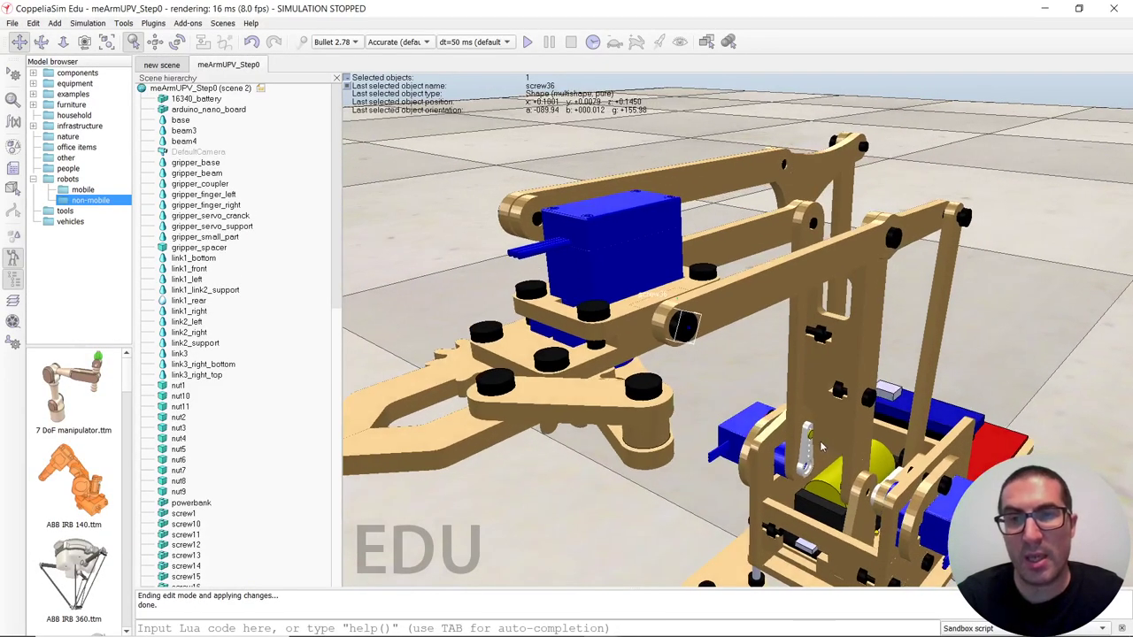
scroll(810, 438, up, 5)
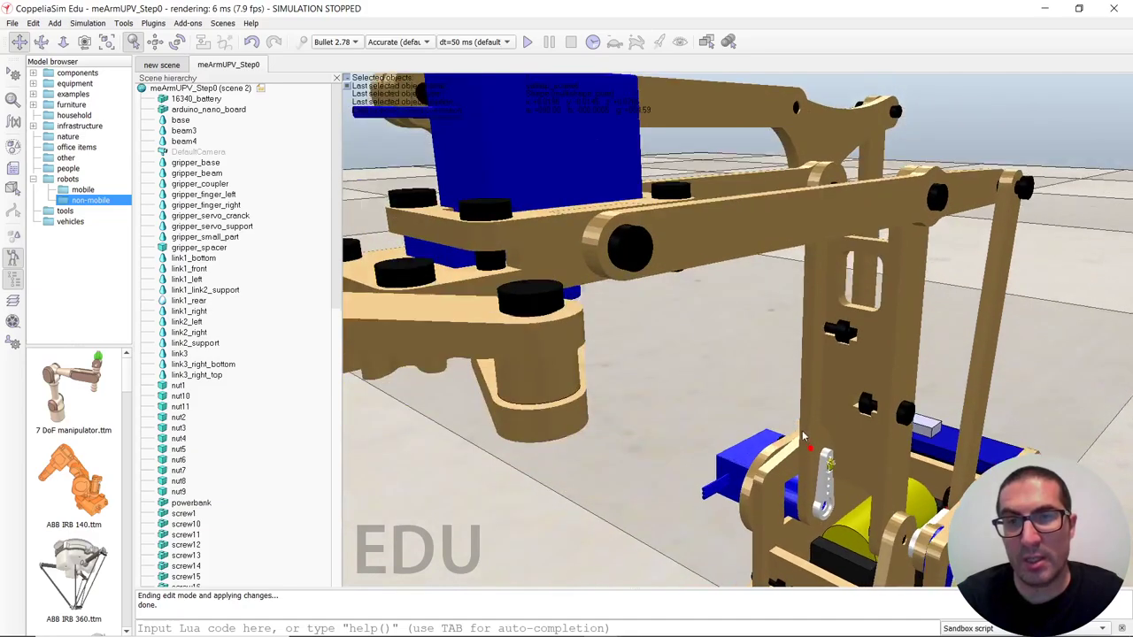
click(11, 189)
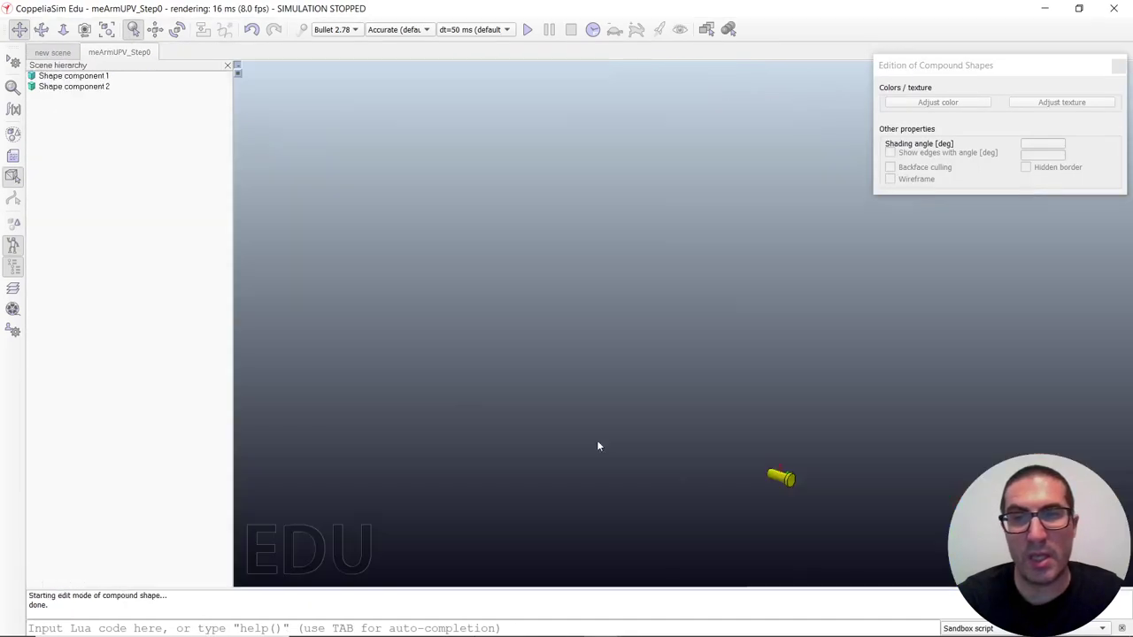
middle_drag(657, 405, 771, 411)
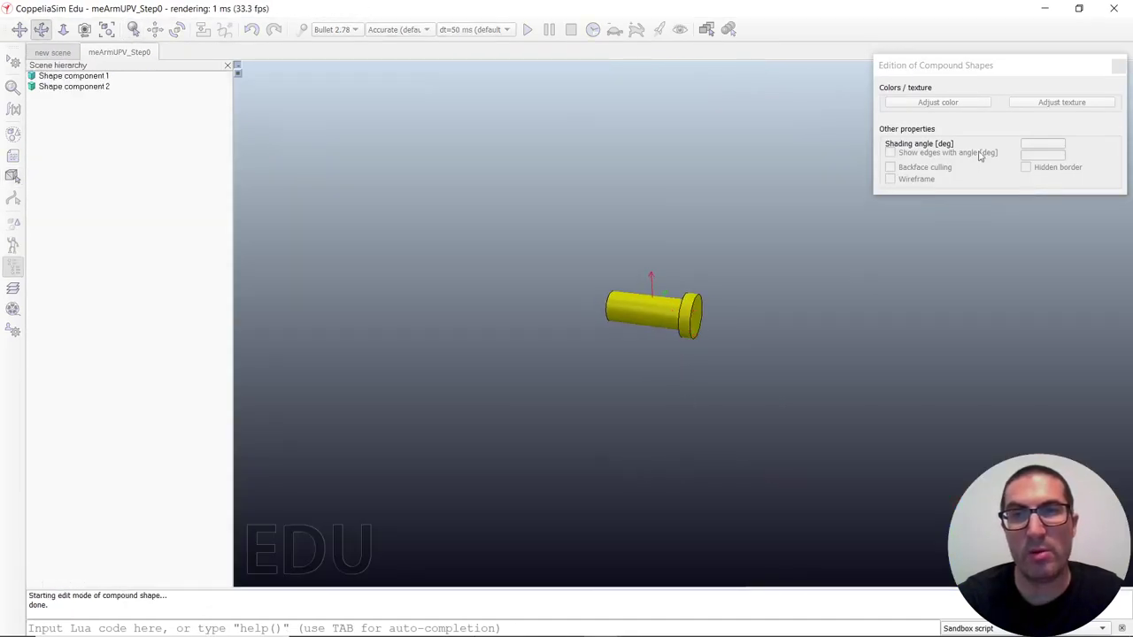
click(1119, 65)
Inspect the shape components of 16340_battery in compound shape edit mode and close the editor
scroll(743, 338, down, 5)
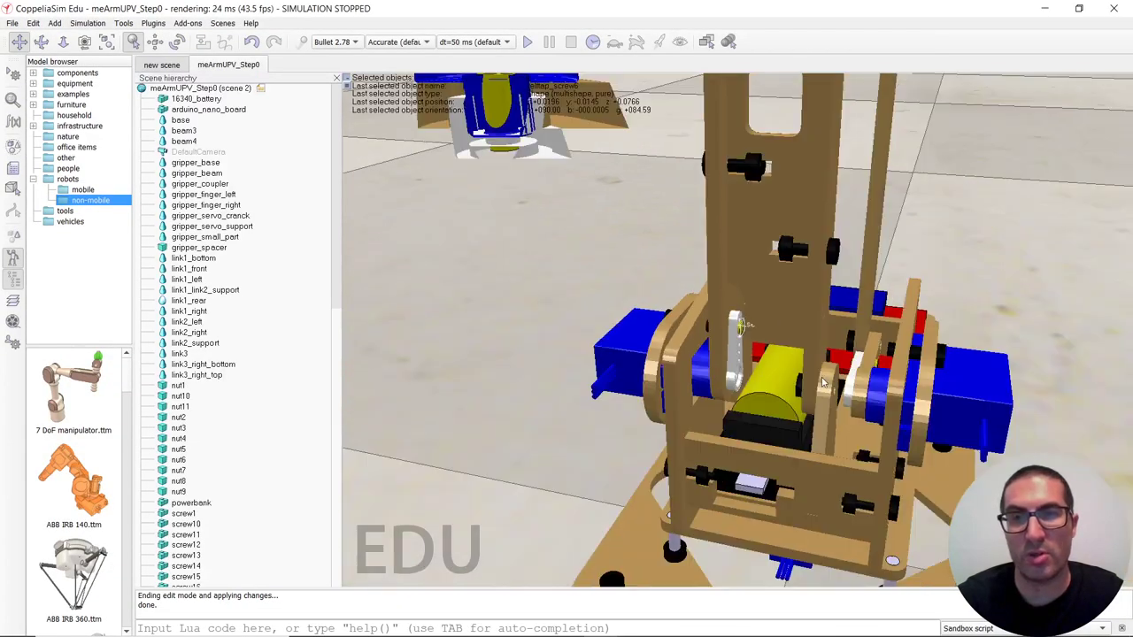
middle_drag(823, 397, 835, 453)
click(899, 461)
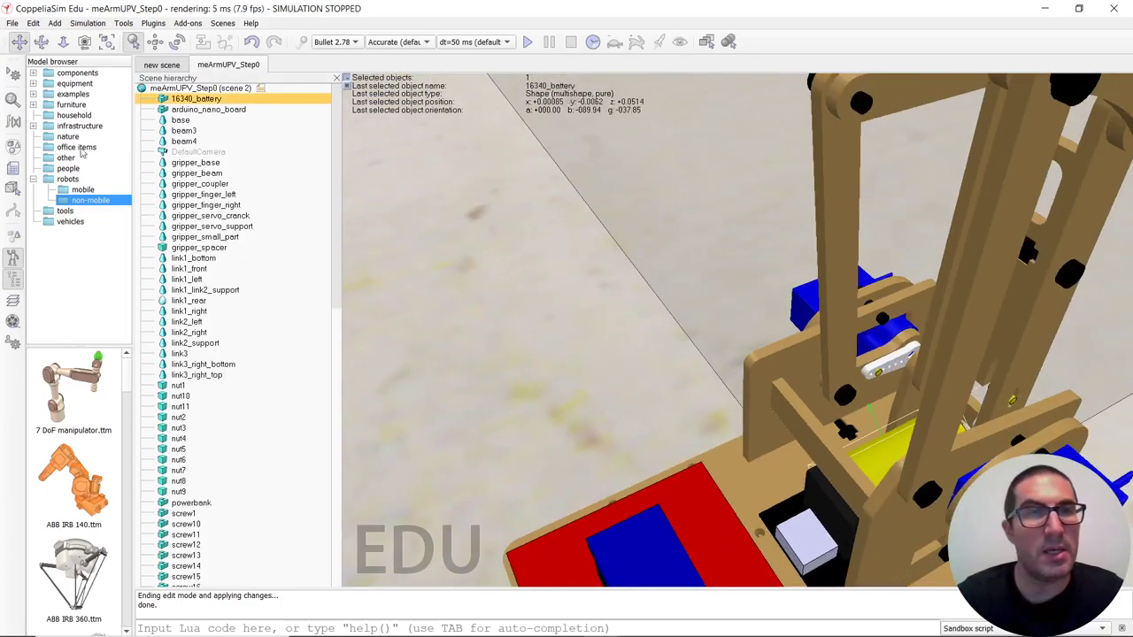
click(13, 188)
scroll(561, 251, up, 5)
middle_drag(561, 250, 593, 264)
scroll(611, 290, down, 3)
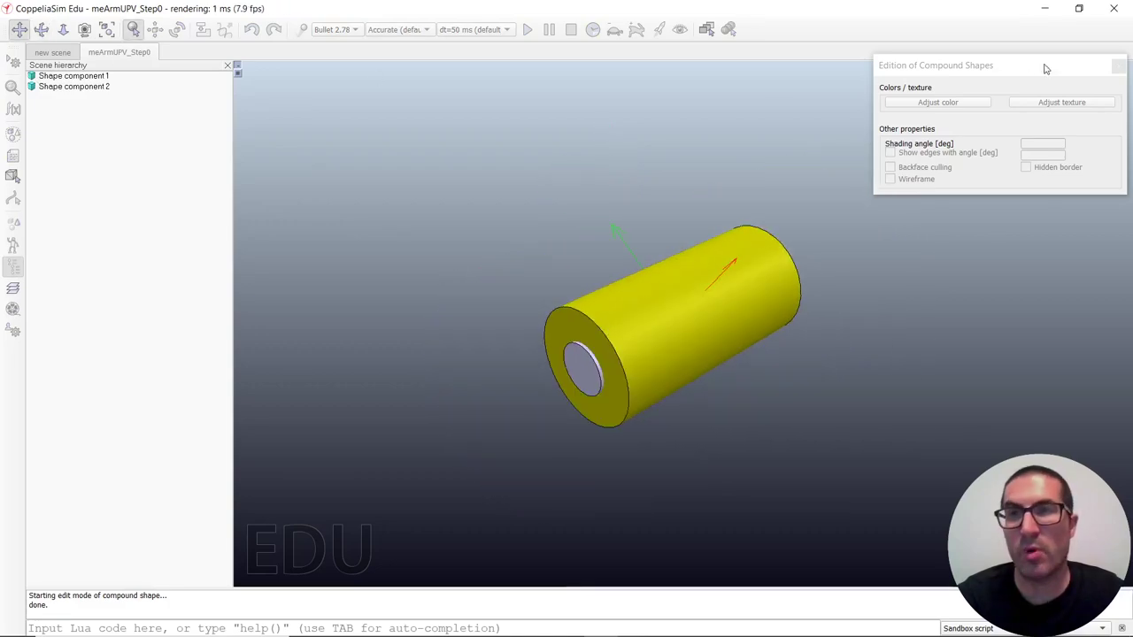
click(1119, 67)
Inspect the powerbank's shape in compound shape edit mode, close the editor and review the whole robot base
middle_drag(708, 301, 535, 400)
click(529, 404)
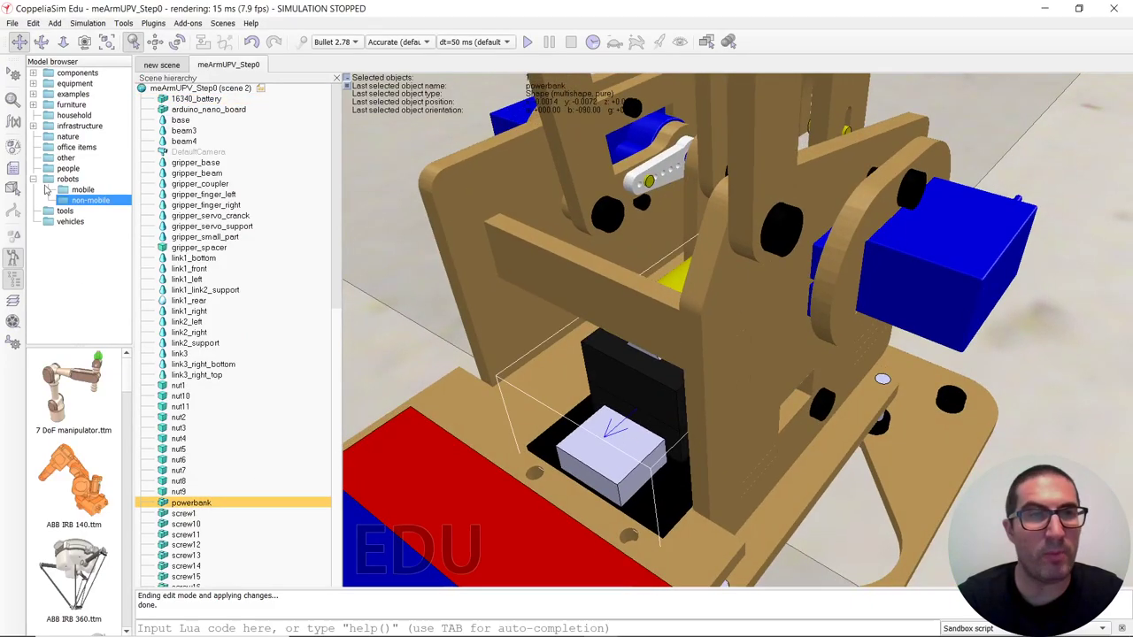
click(13, 189)
middle_drag(697, 332, 671, 315)
click(1120, 67)
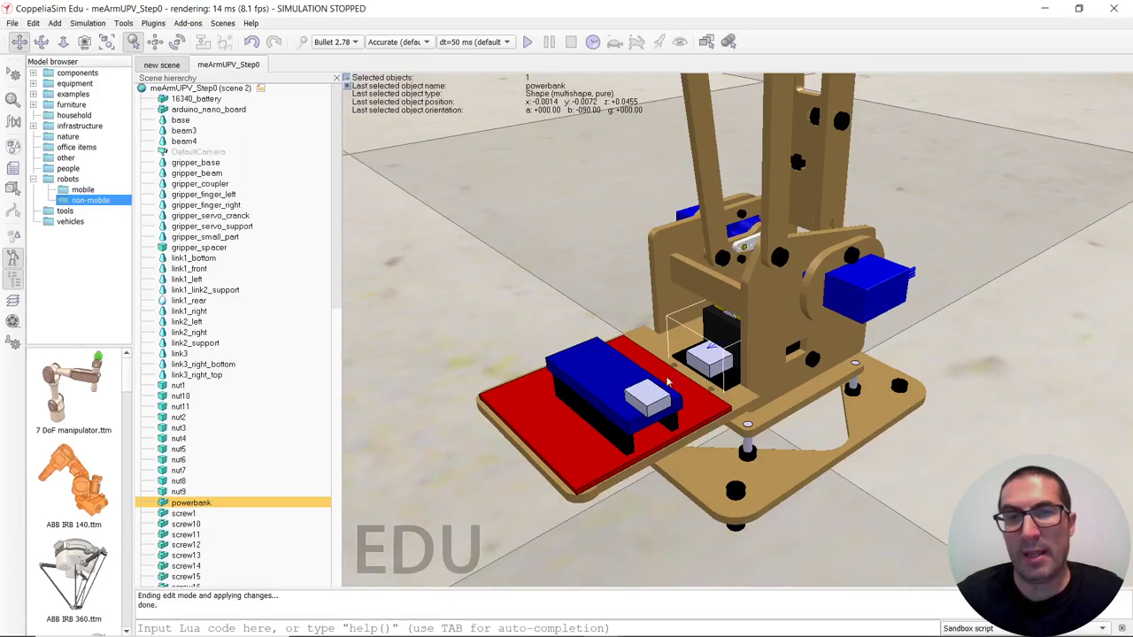
middle_drag(668, 383, 719, 383)
scroll(761, 390, down, 3)
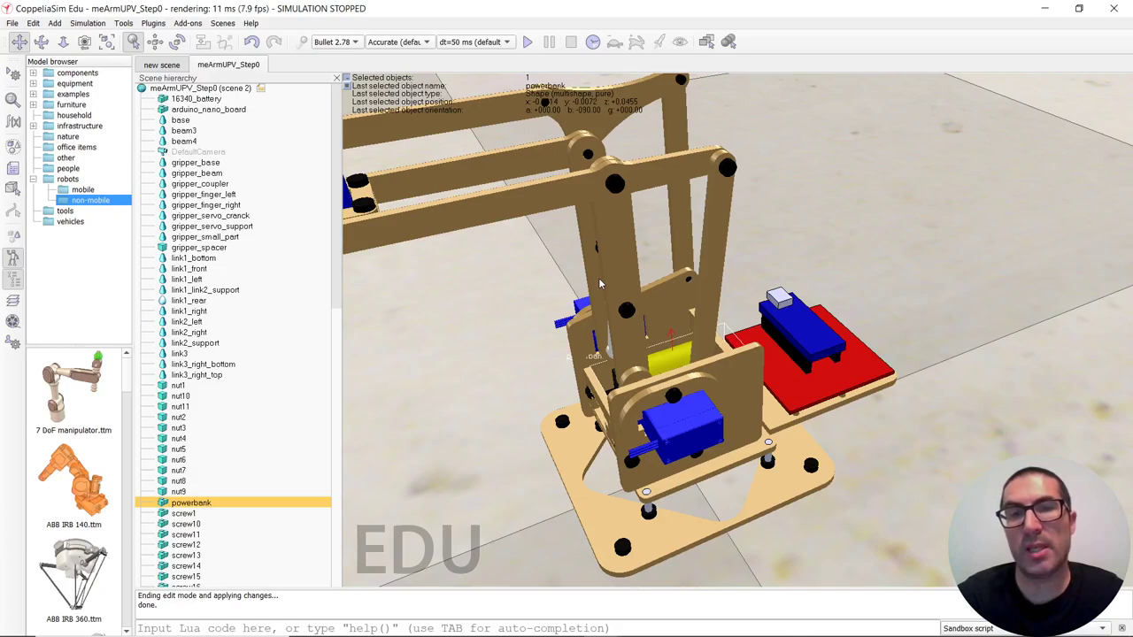
Start a mesh import in the new scene and browse to the meArmUPV/CoppeliaSim/STL folder
click(162, 66)
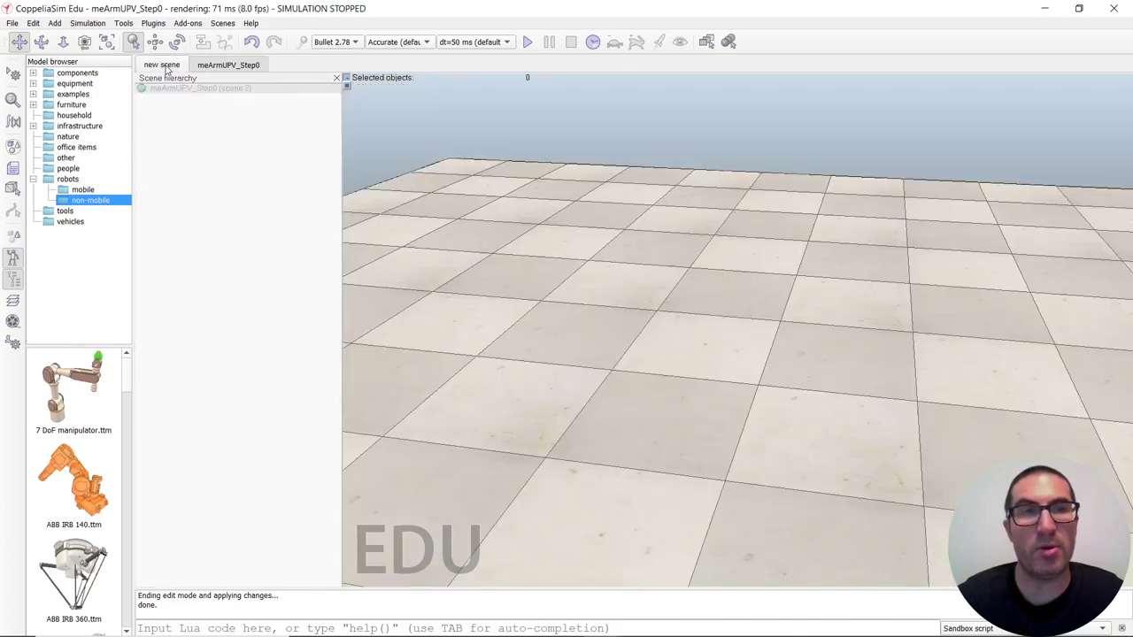
click(14, 24)
mouse_move(88, 153)
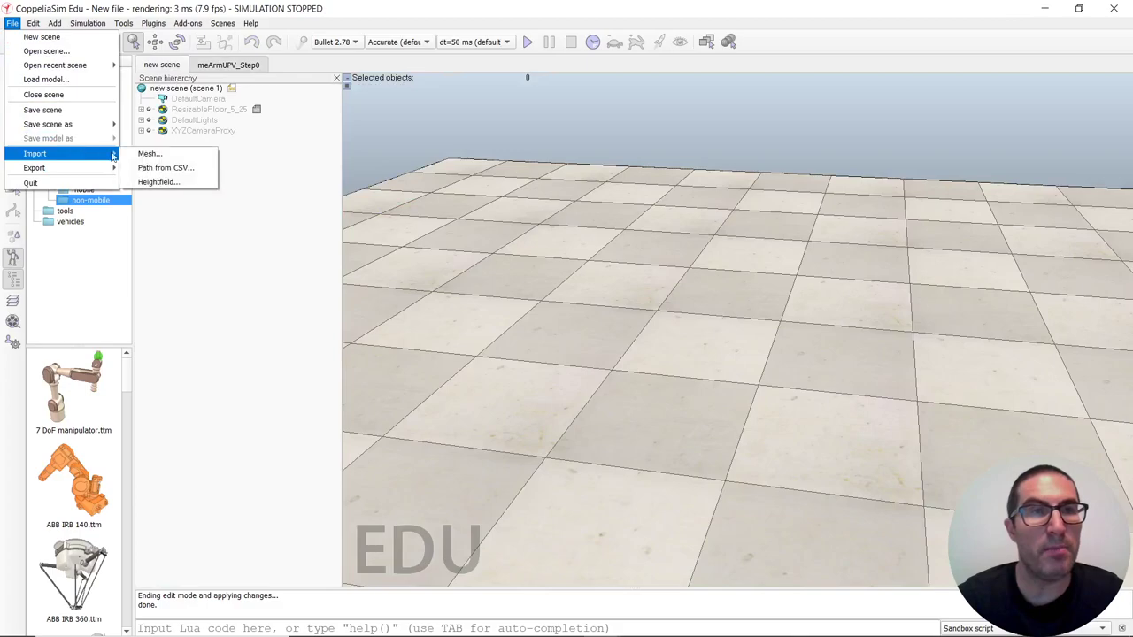
click(142, 155)
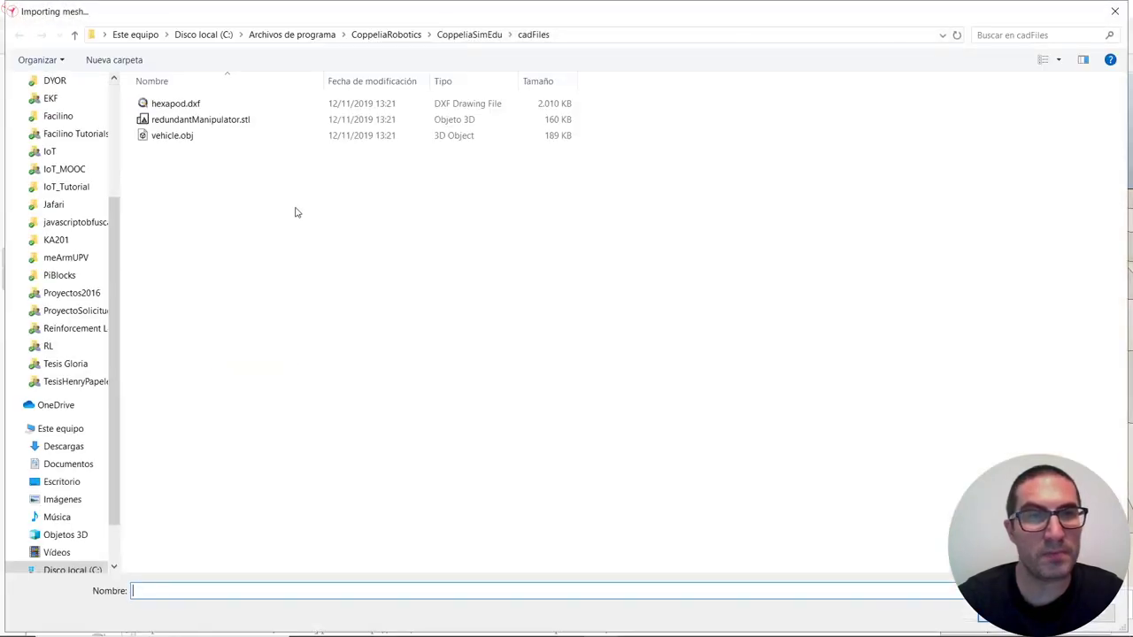
click(53, 259)
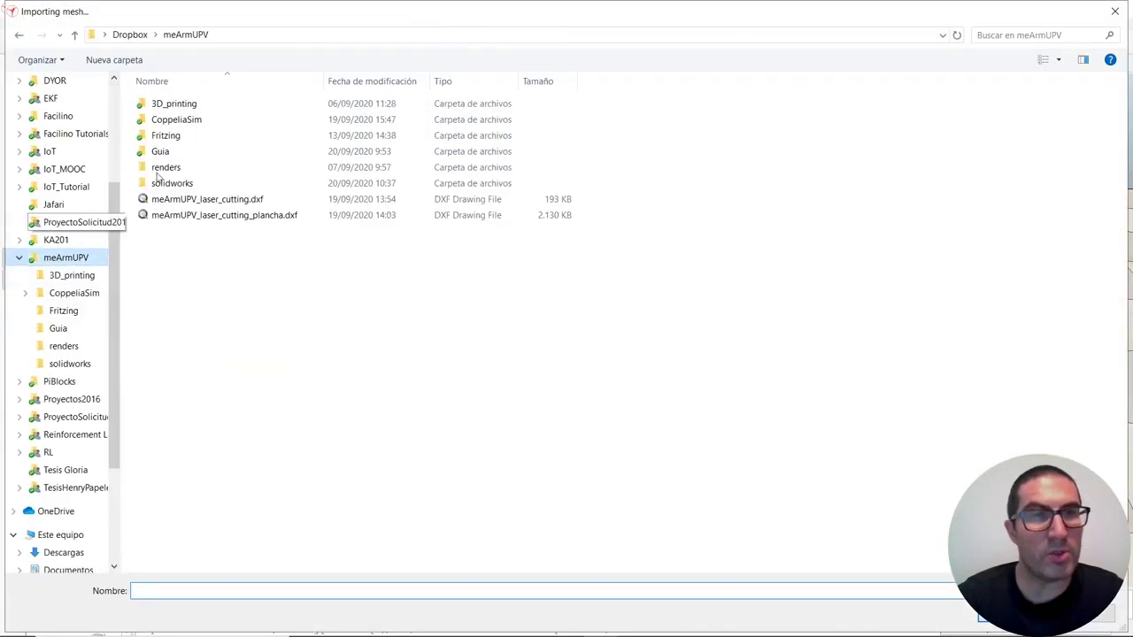
double_click(164, 118)
double_click(159, 104)
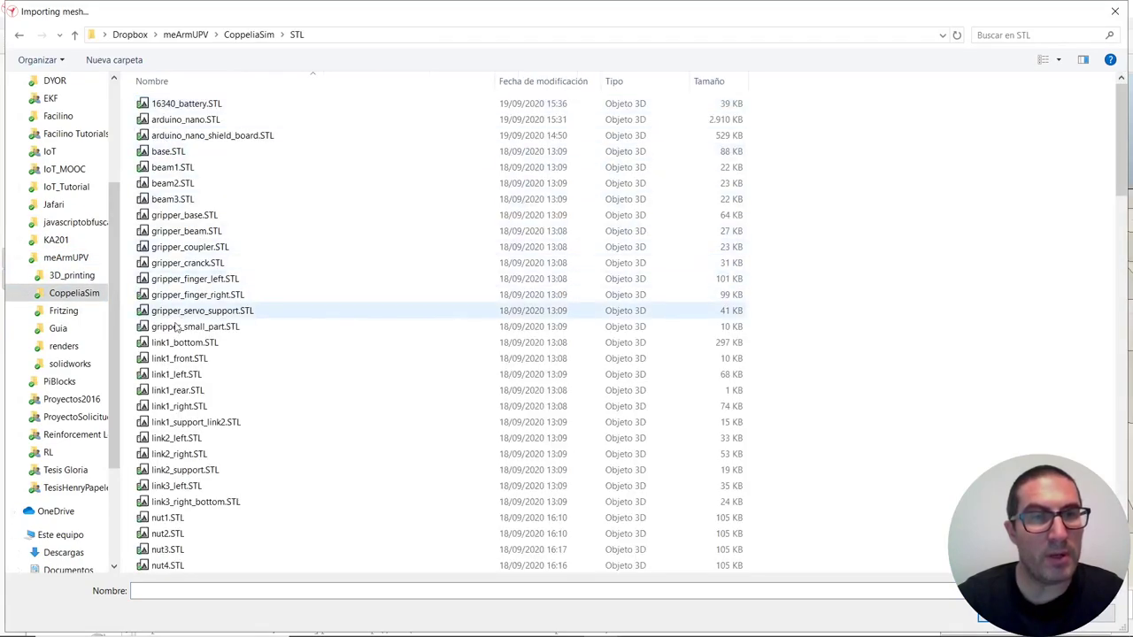
Import an STL part from the folder with auto scaling turned off and a manually entered scaling factor
scroll(146, 345, down, 3)
double_click(146, 344)
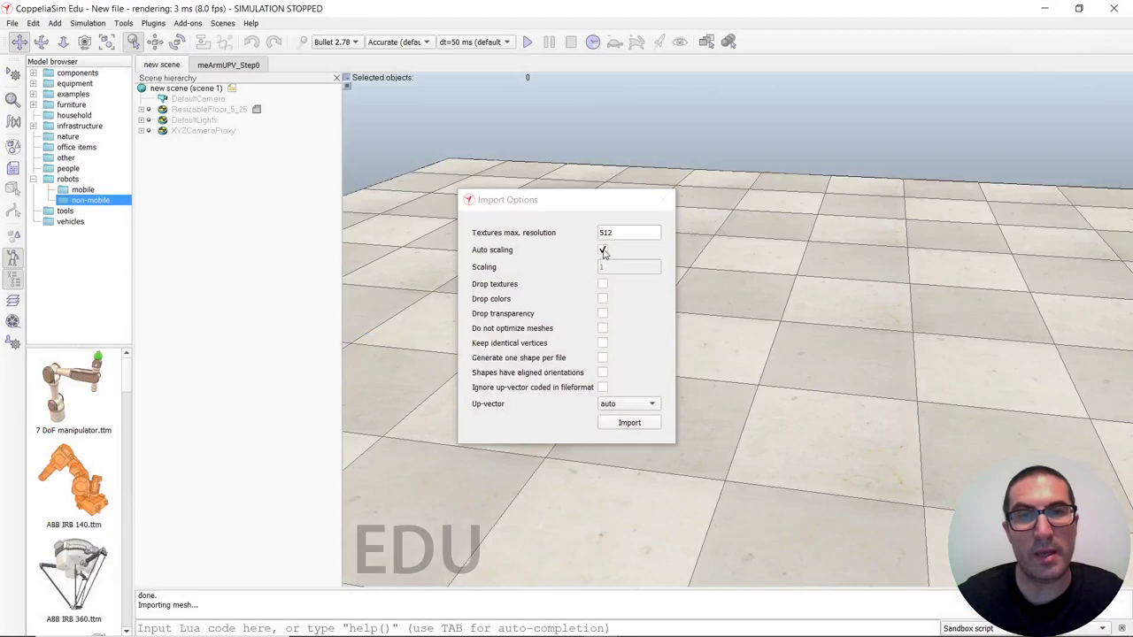
click(603, 250)
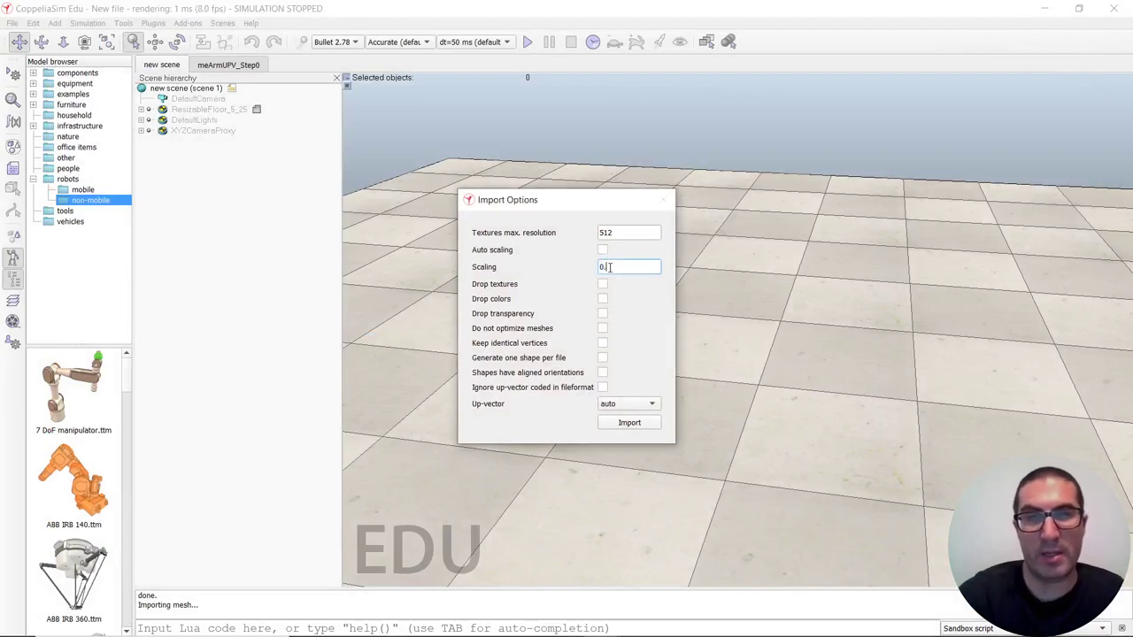
click(629, 423)
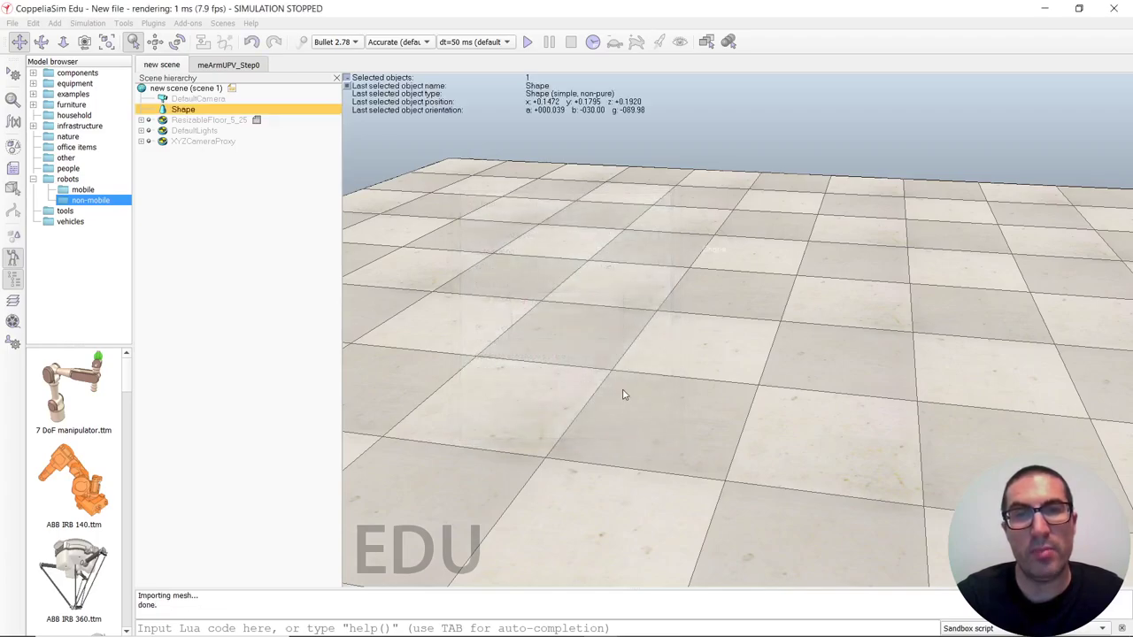
Frame the imported nut in the scene and open its mesh in triangle edit mode
click(106, 42)
middle_drag(763, 312, 735, 356)
scroll(735, 356, up, 2)
scroll(735, 355, down, 2)
drag(735, 357, 724, 356)
middle_drag(725, 356, 733, 362)
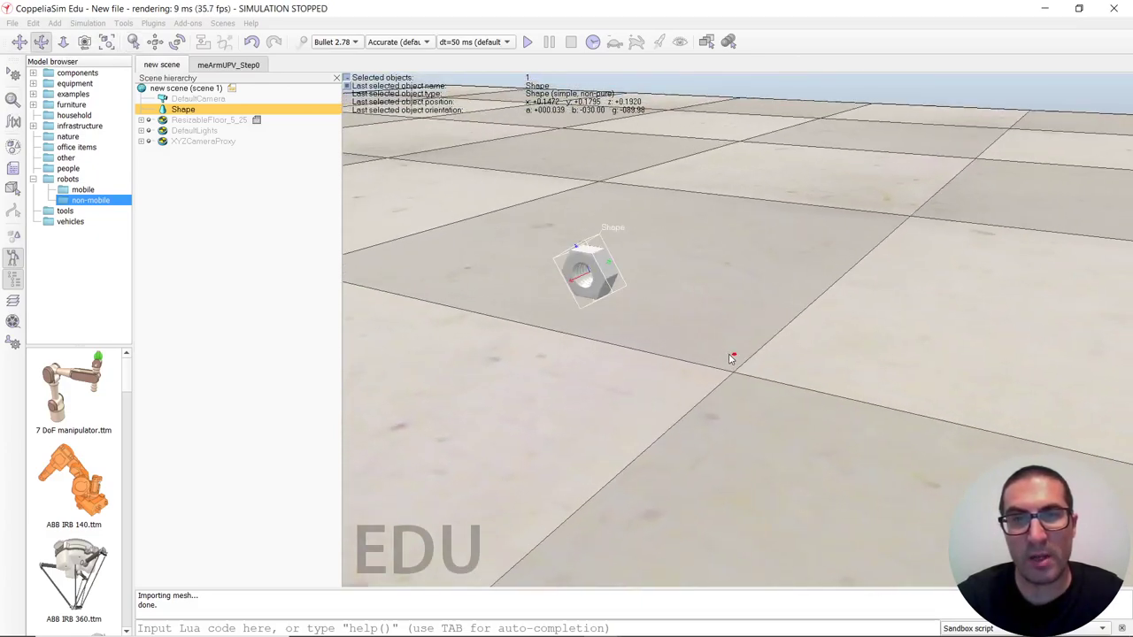
click(13, 188)
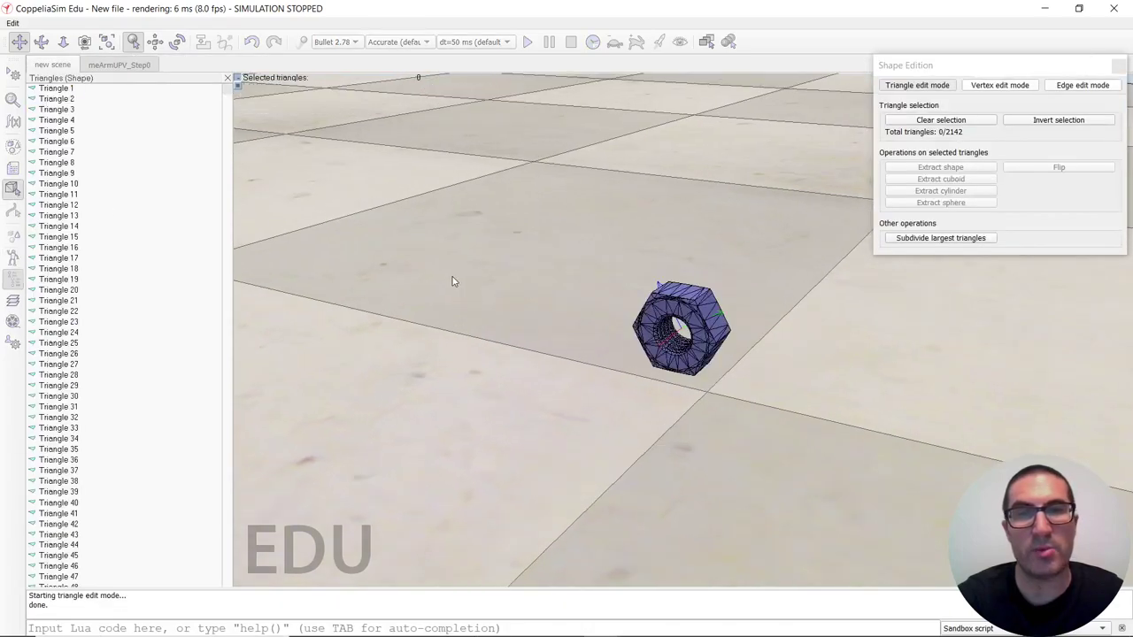
middle_drag(678, 347, 682, 370)
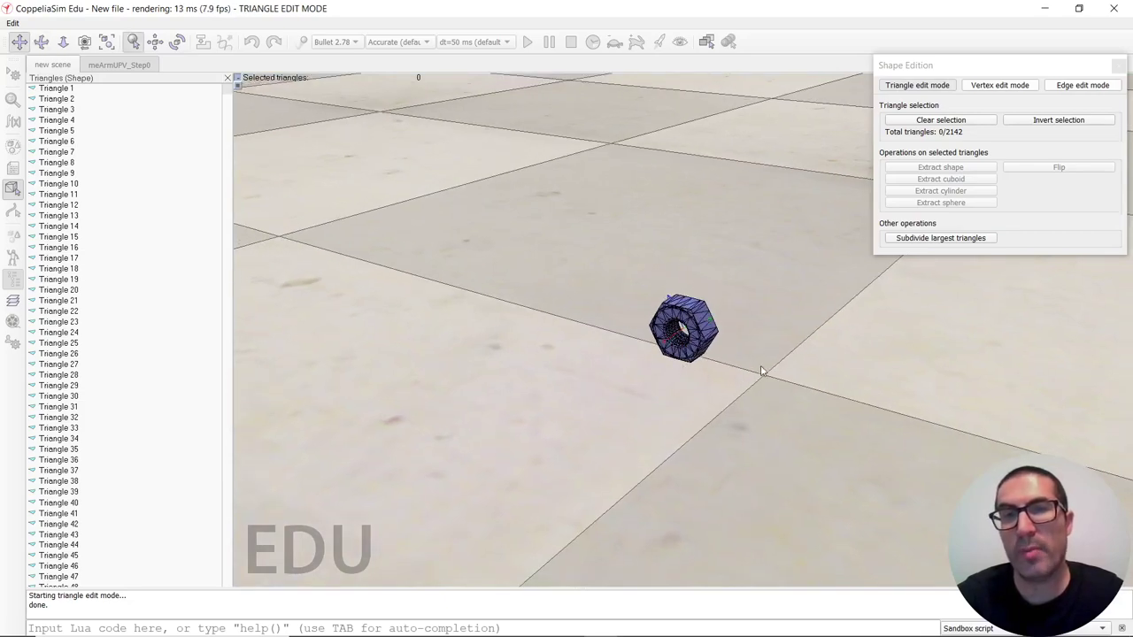
Select all of the nut's triangles and extract a pure, dynamic and respondable cylinder with 32 sides from them
mouse_move(716, 372)
middle_down()
mouse_move(733, 382)
mouse_move(720, 375)
middle_up()
drag(871, 452, 623, 310)
drag(590, 251, 742, 396)
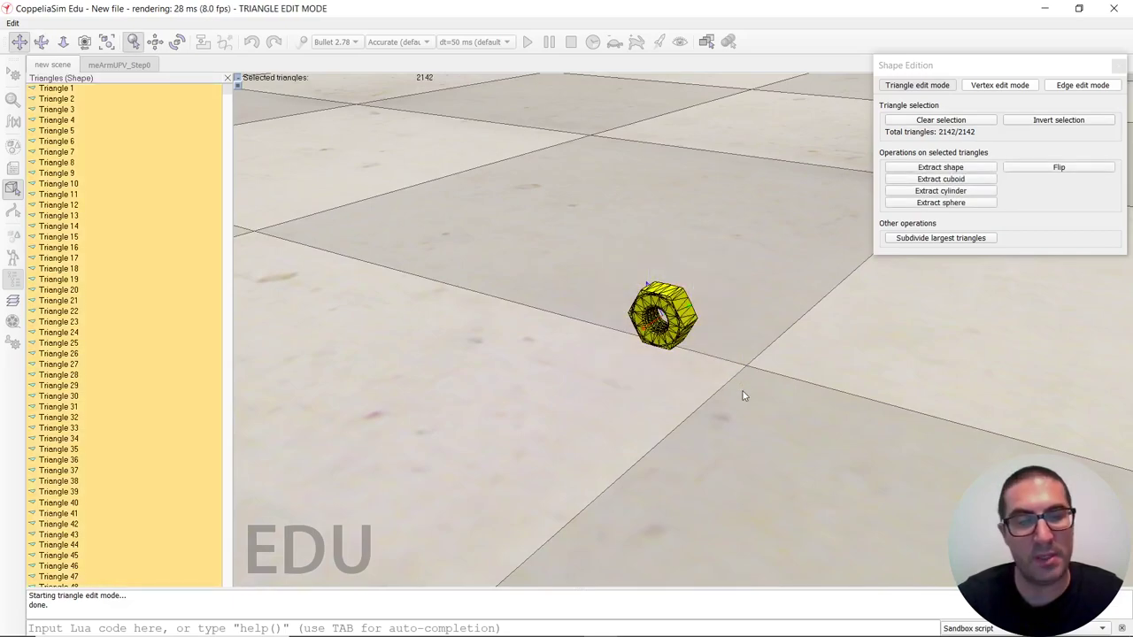
click(949, 191)
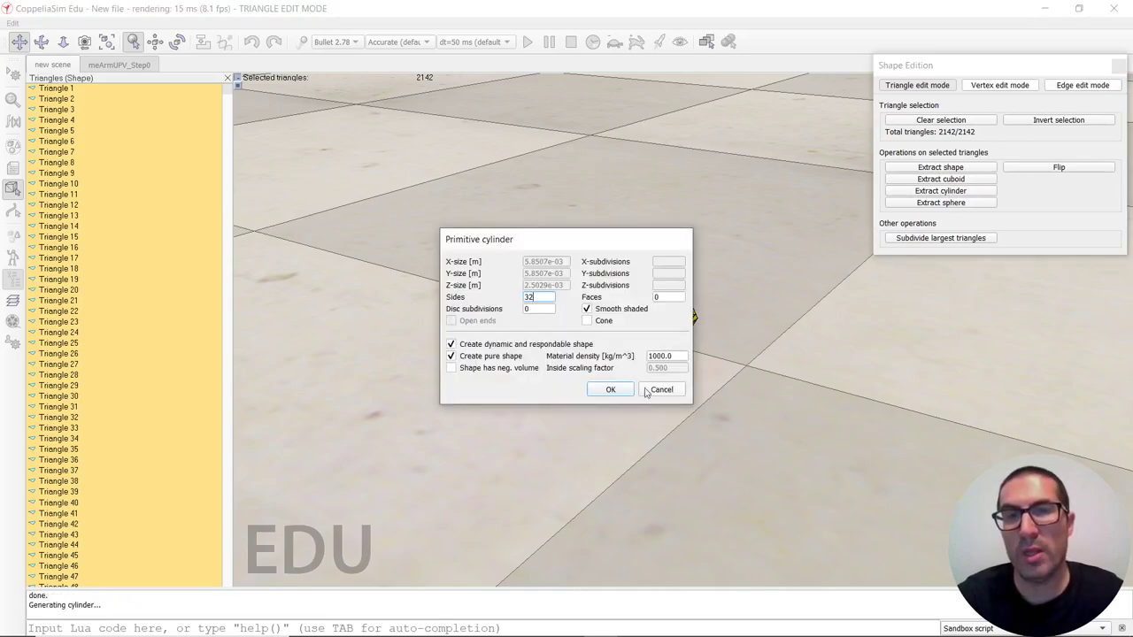
click(610, 392)
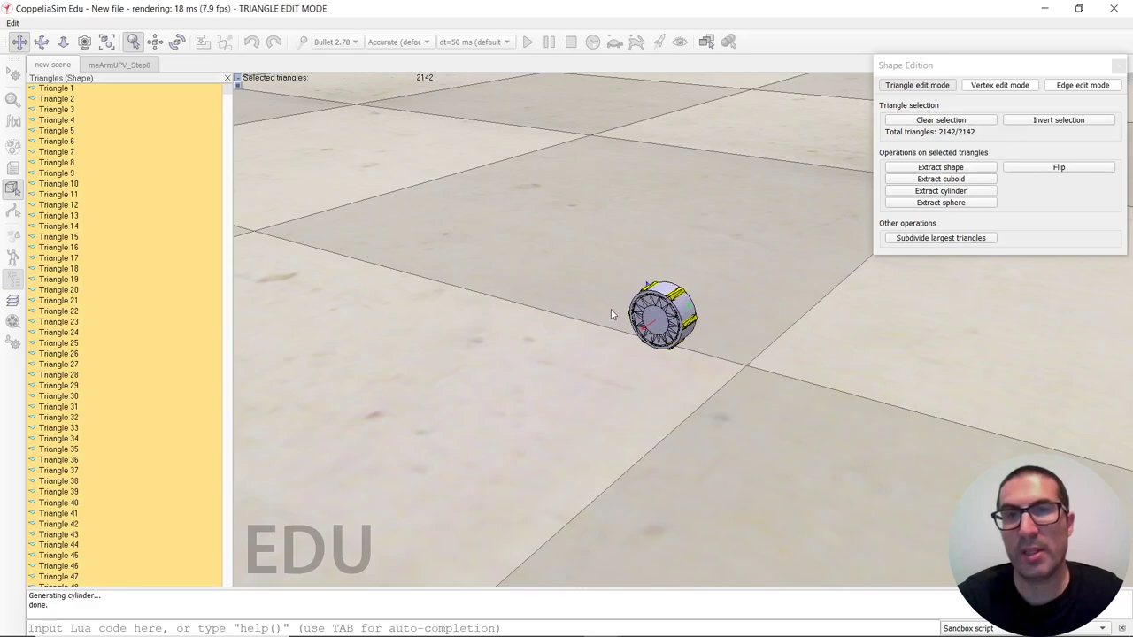
End the nut's shape editing with the changes applied and delete its original mesh, keeping the extracted cylinder
click(1118, 66)
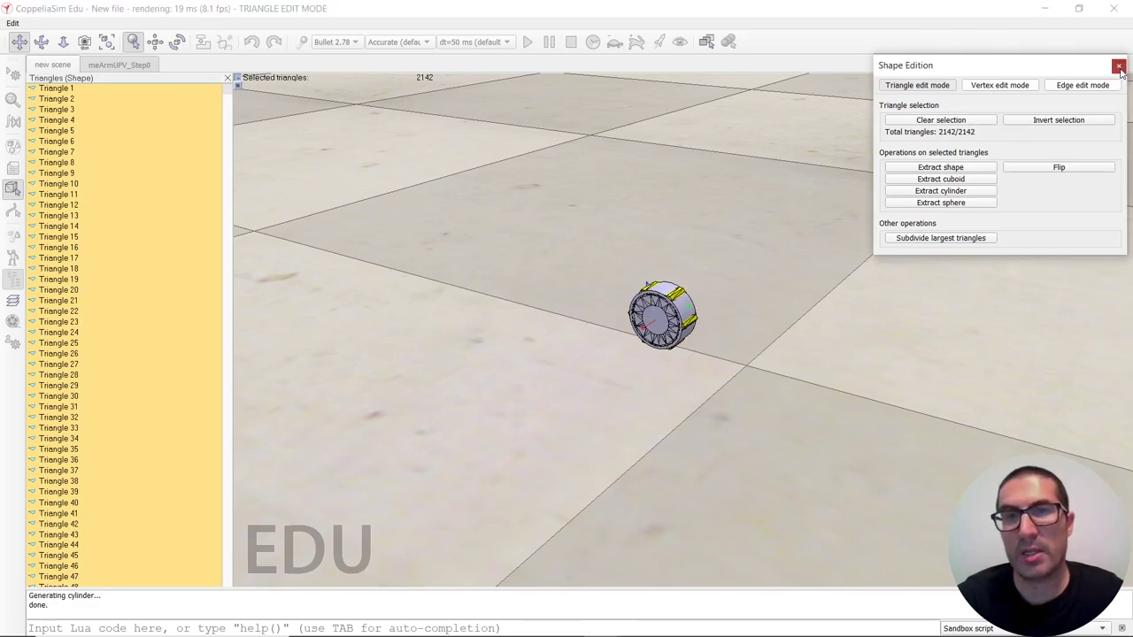
click(559, 344)
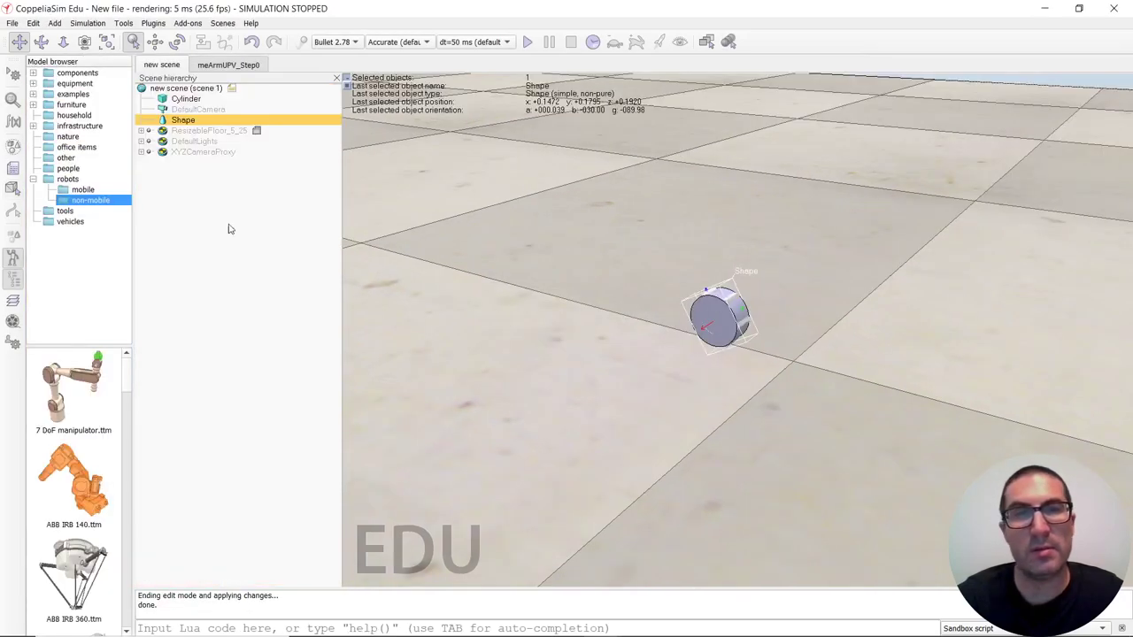
click(177, 98)
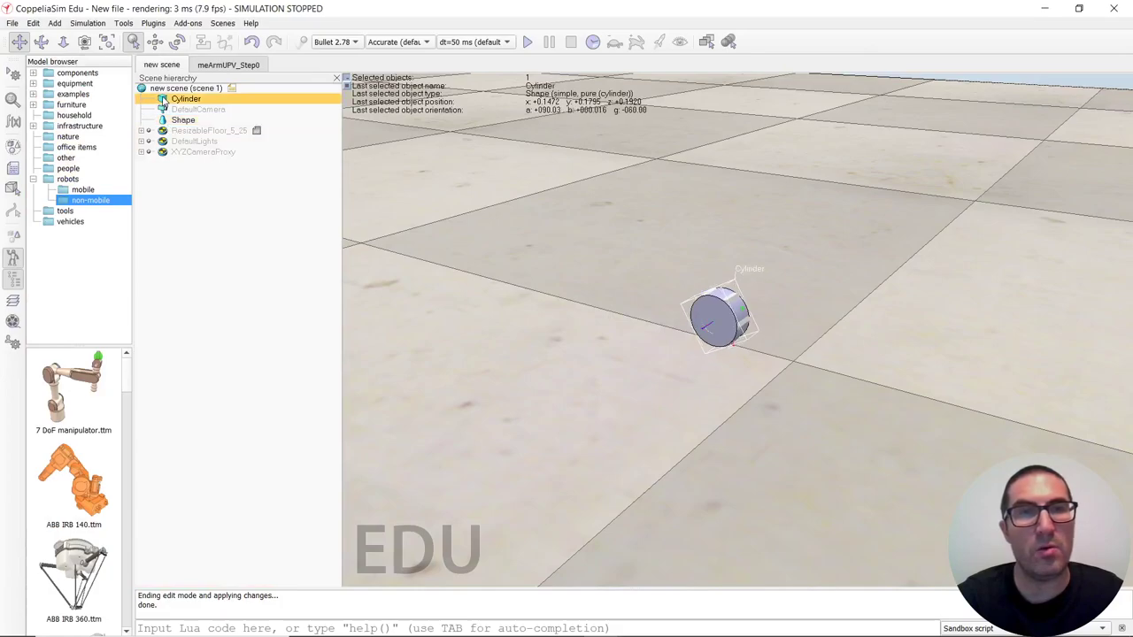
click(163, 121)
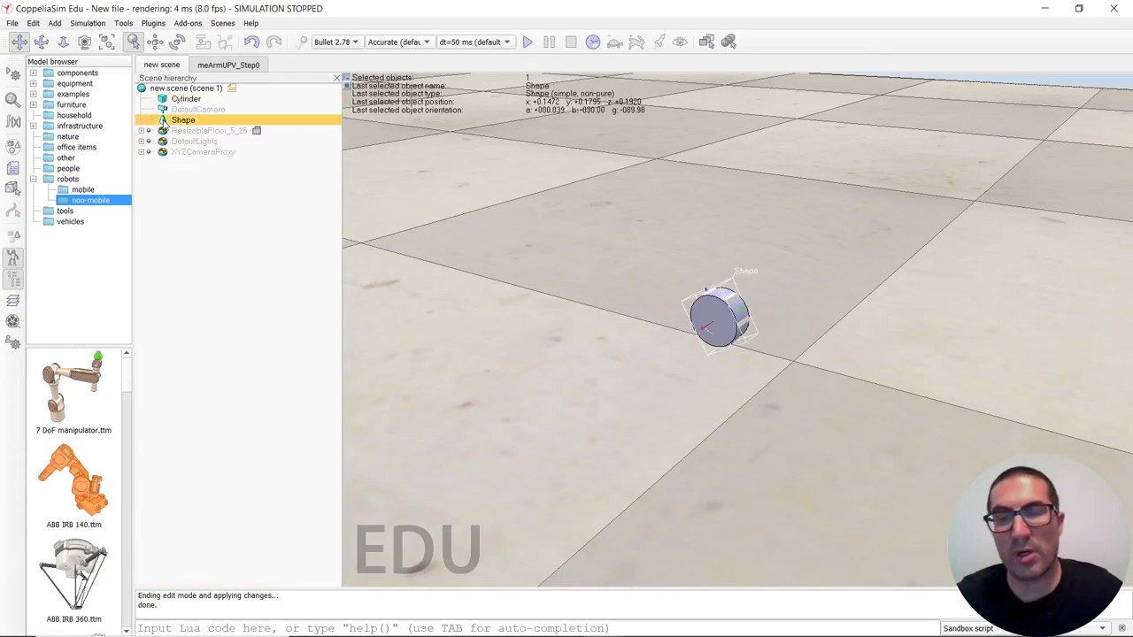
key(Delete)
right_drag(758, 352, 753, 356)
drag(651, 408, 672, 389)
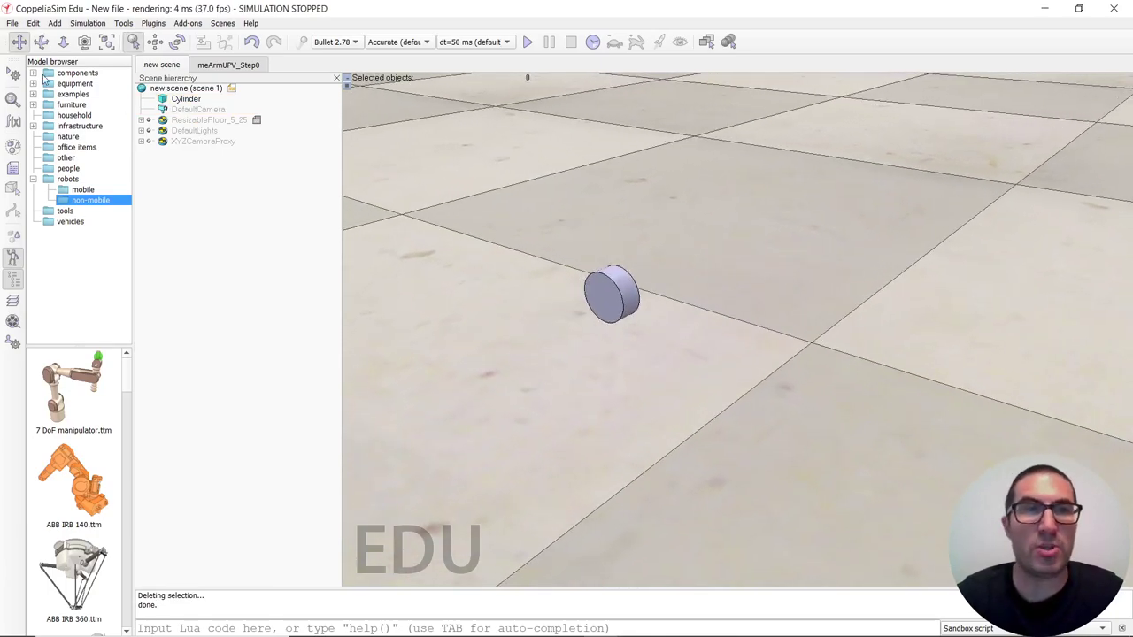
Start another mesh import and browse to the meArmUPV/CoppeliaSim/STL folder
click(12, 23)
mouse_move(35, 151)
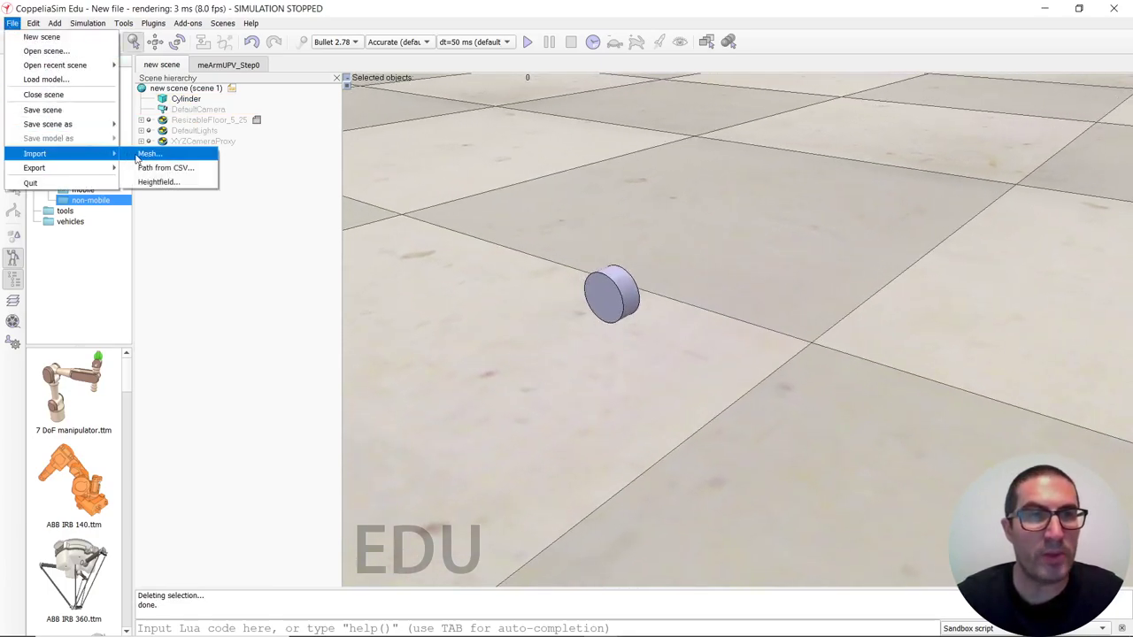
click(149, 152)
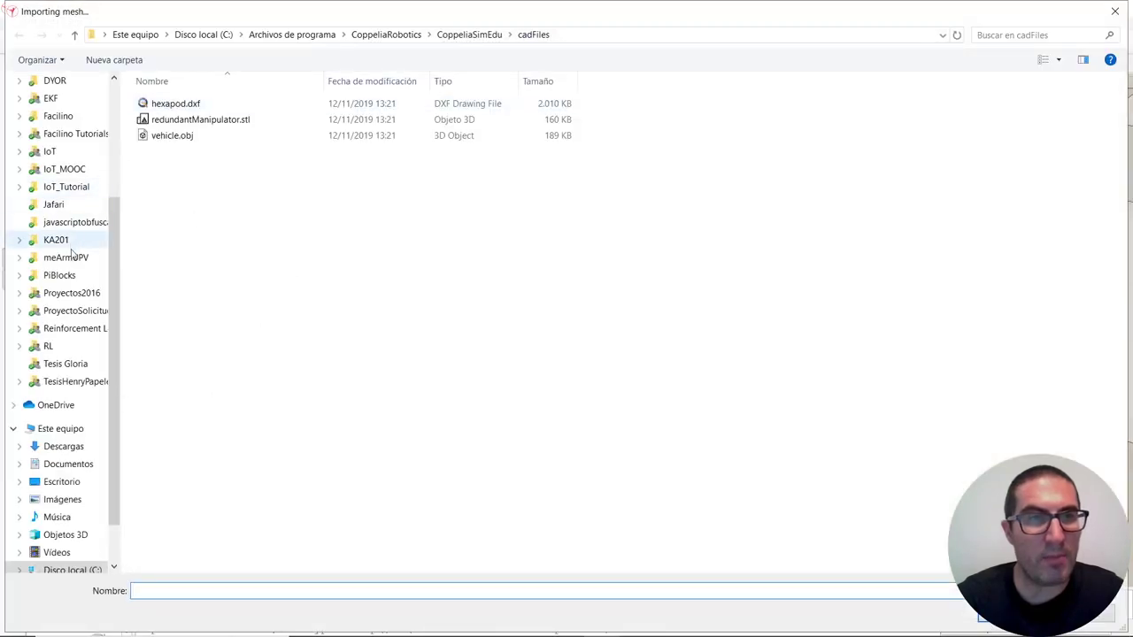
click(71, 255)
double_click(159, 119)
double_click(157, 103)
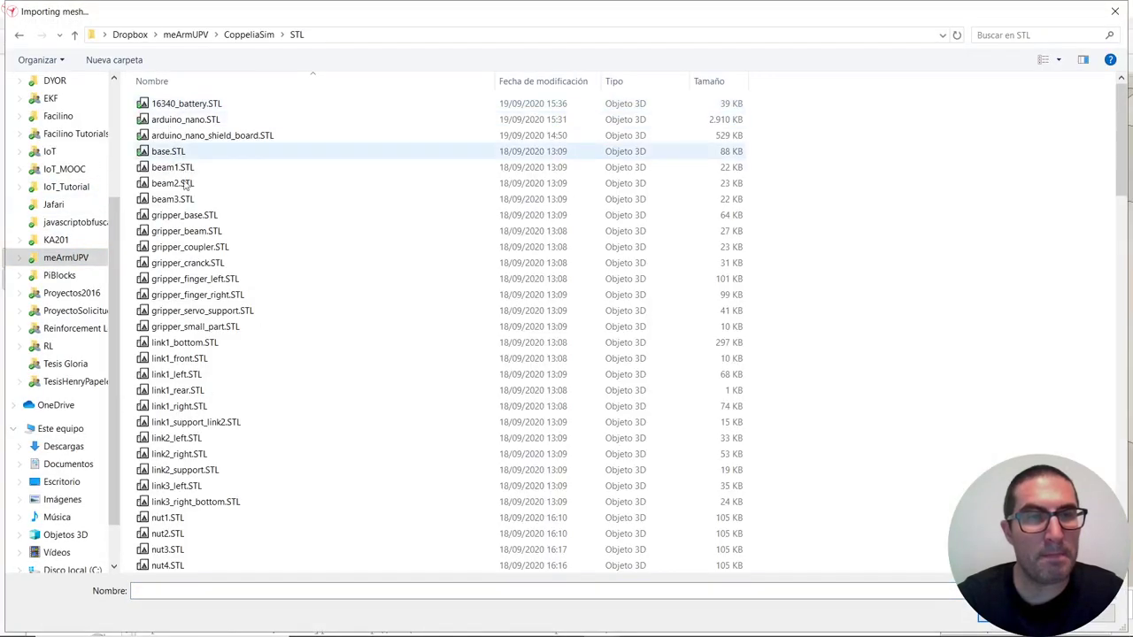
Import screw6mm.STL with auto scaling turned off and a scaling of 0.001
scroll(186, 312, down, 3)
scroll(186, 312, down, 7)
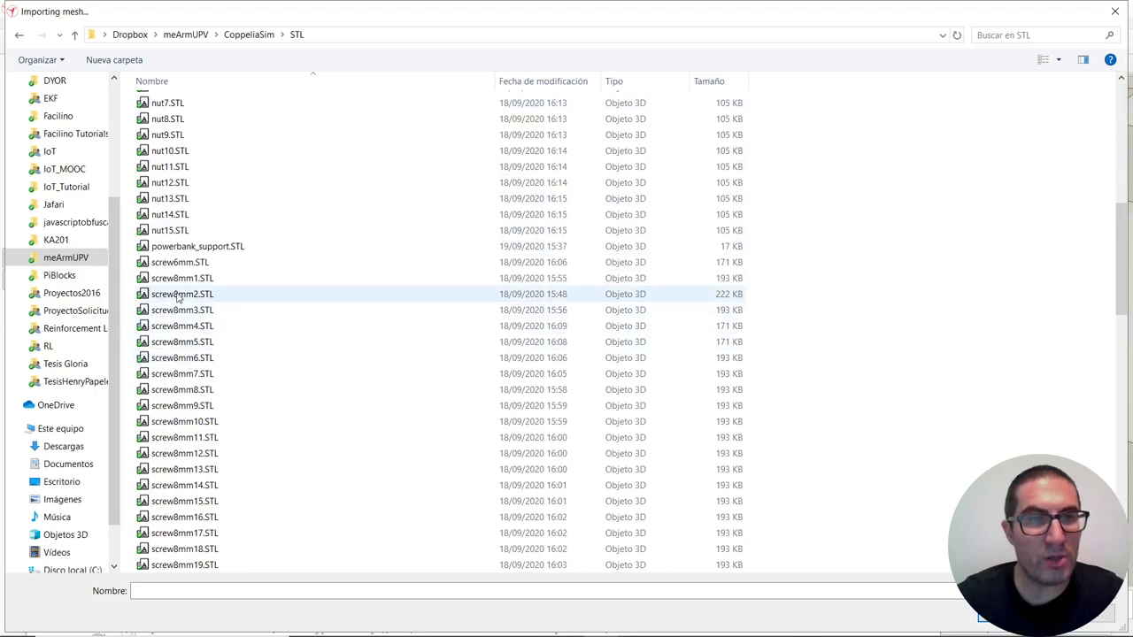
double_click(177, 264)
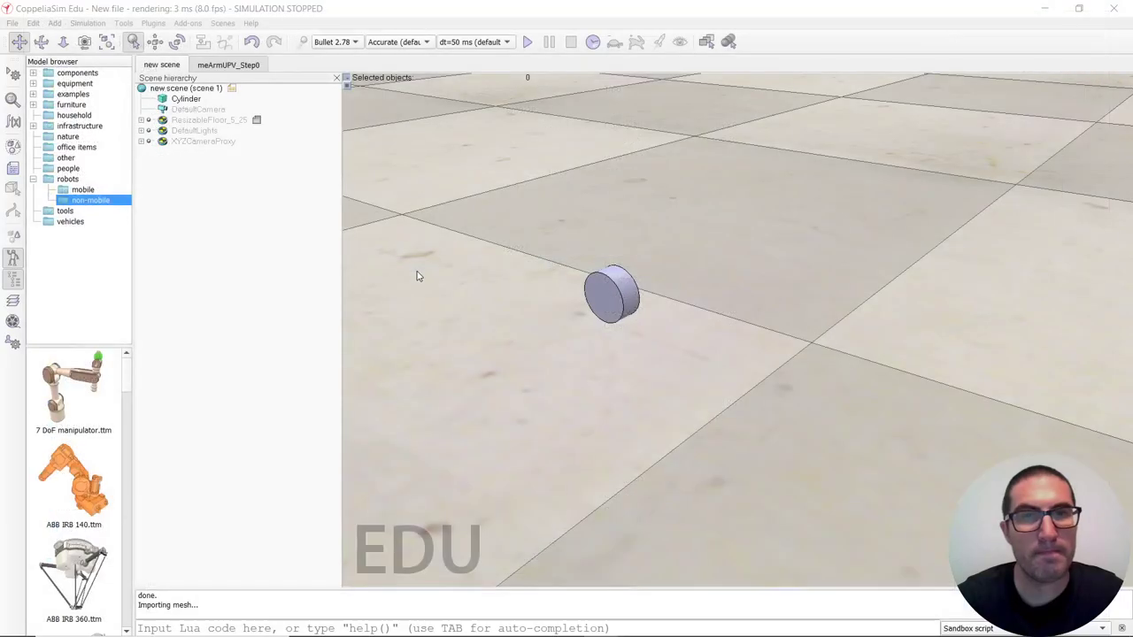
click(602, 252)
double_click(605, 266)
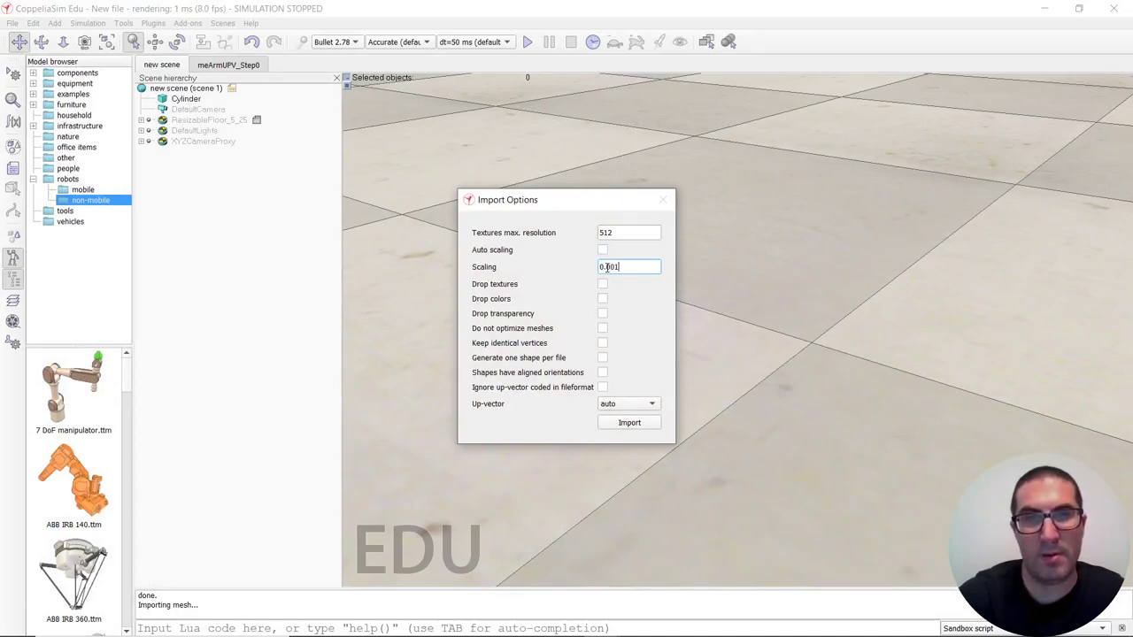
click(634, 426)
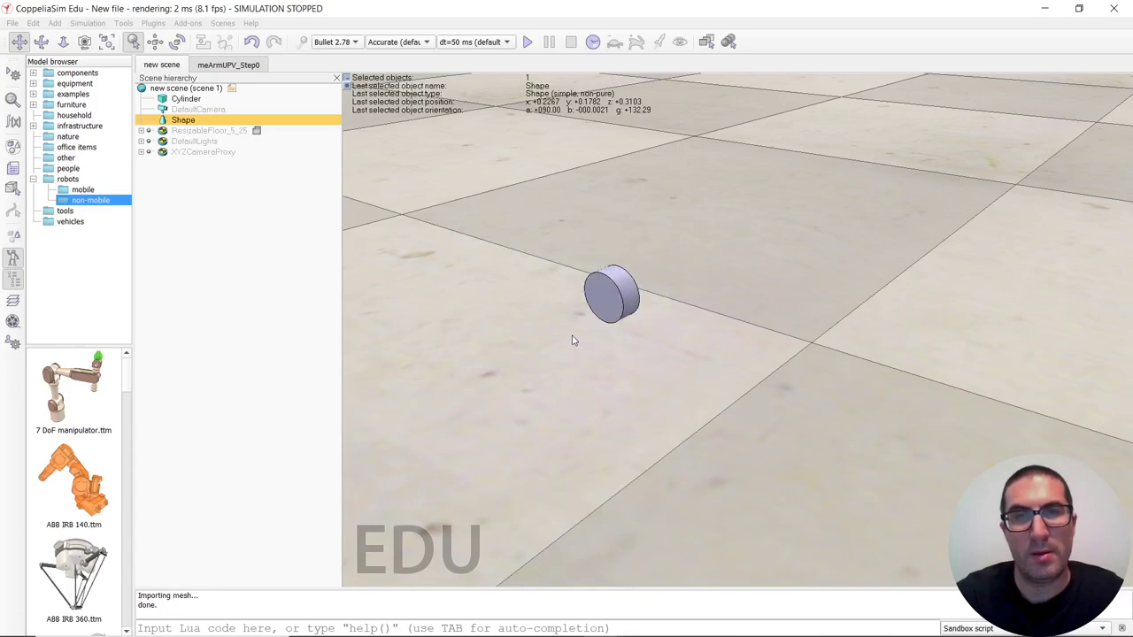
Open the imported screw's mesh in triangle edit mode and show the screw from the side
click(106, 42)
middle_drag(759, 353, 835, 366)
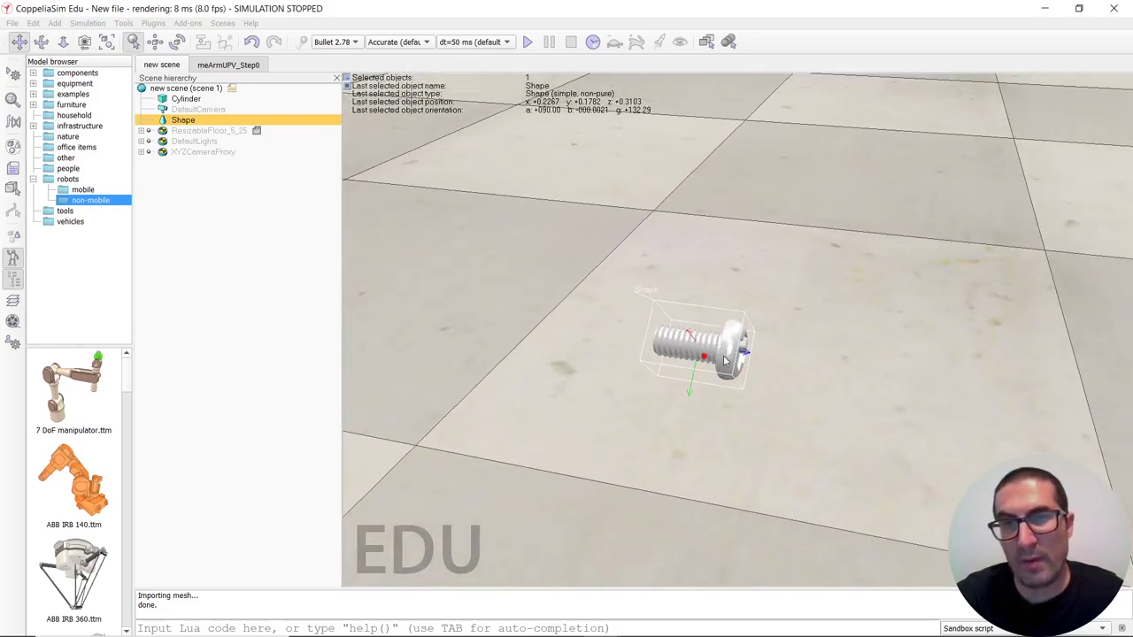
drag(718, 357, 744, 355)
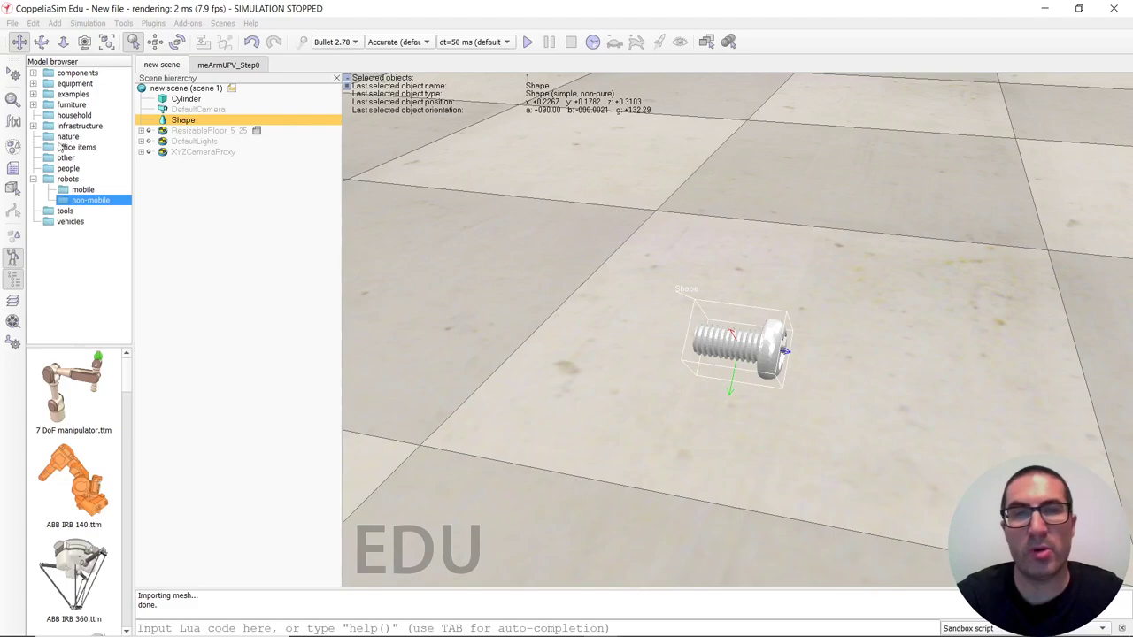
click(13, 188)
middle_drag(632, 335, 605, 340)
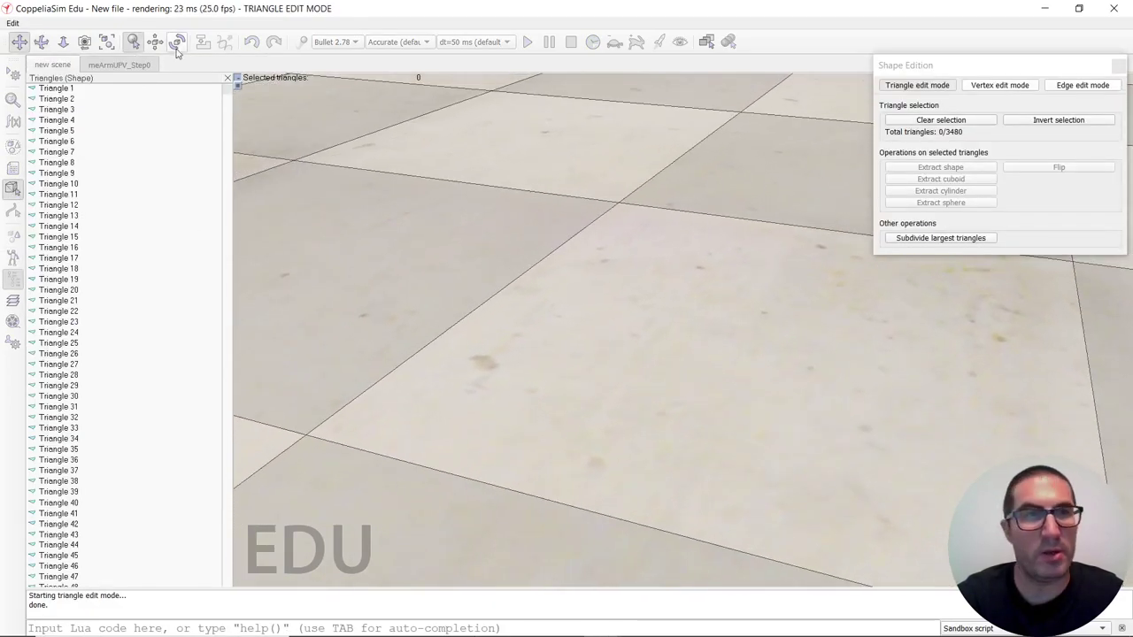
click(107, 41)
middle_drag(715, 342, 754, 315)
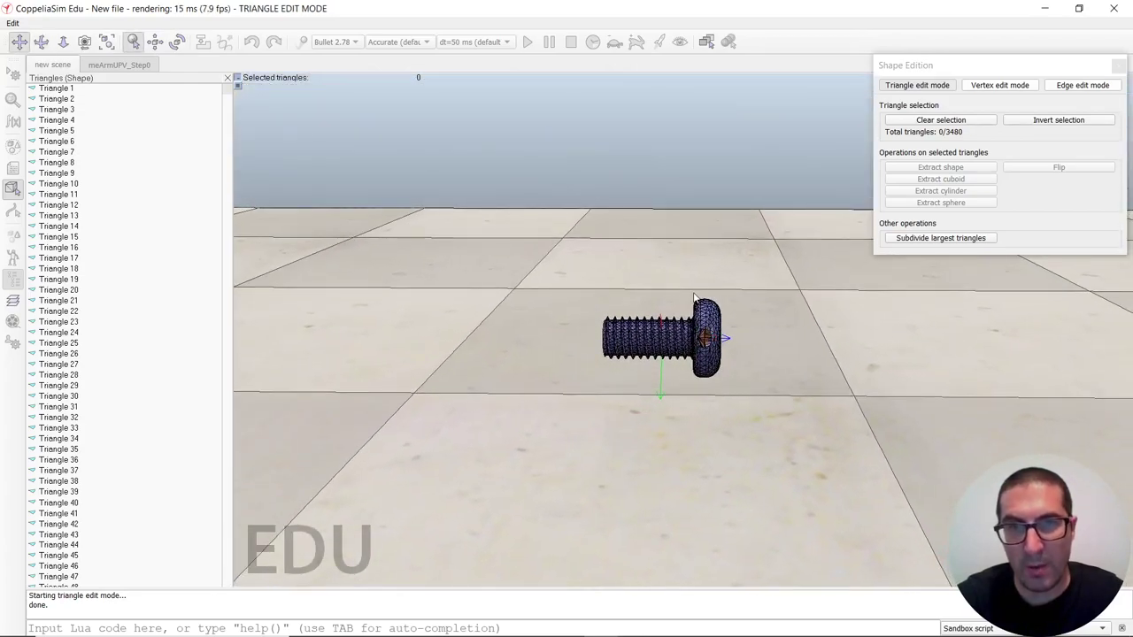
Select only the triangles that form the screw's head
shift+drag(694, 293, 727, 394)
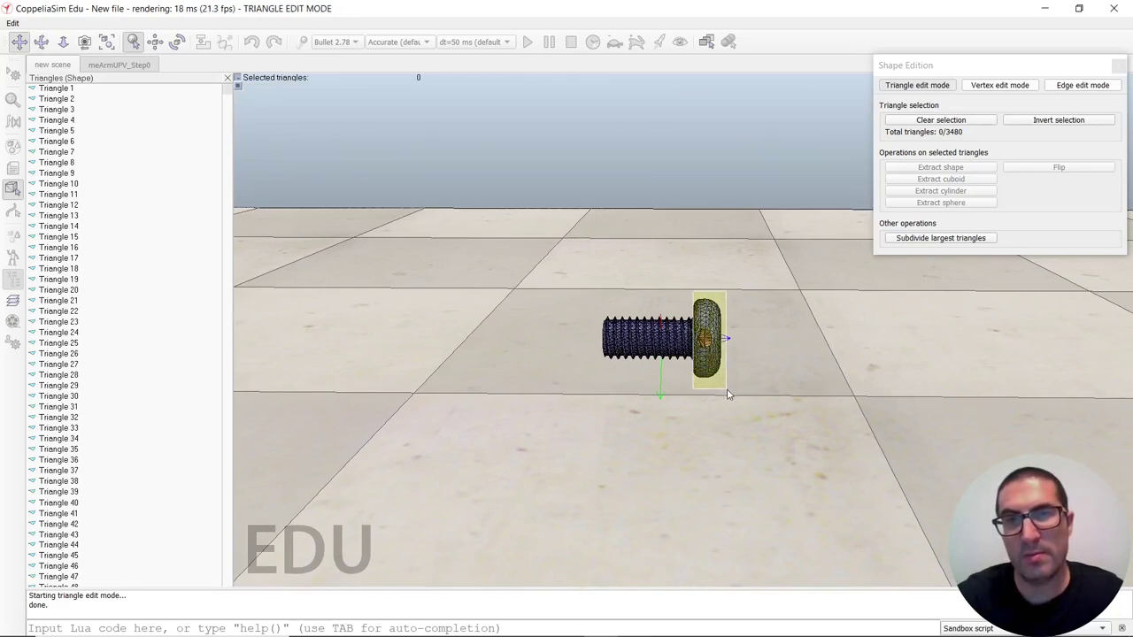
shift+drag(727, 394, 728, 392)
scroll(726, 391, down, 1)
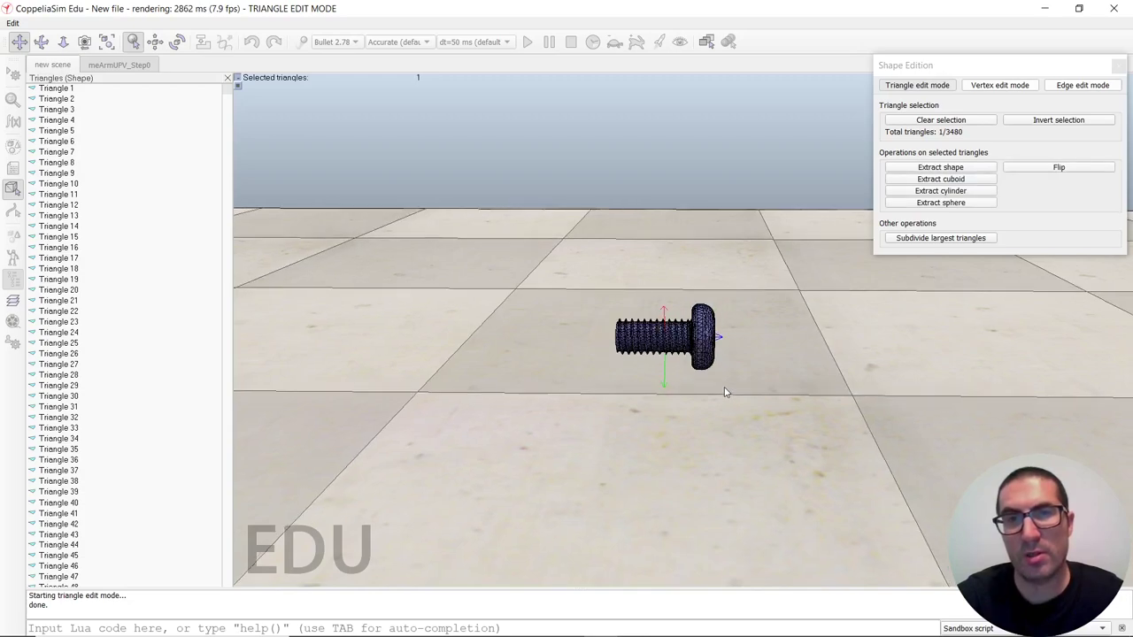
shift+drag(693, 299, 719, 378)
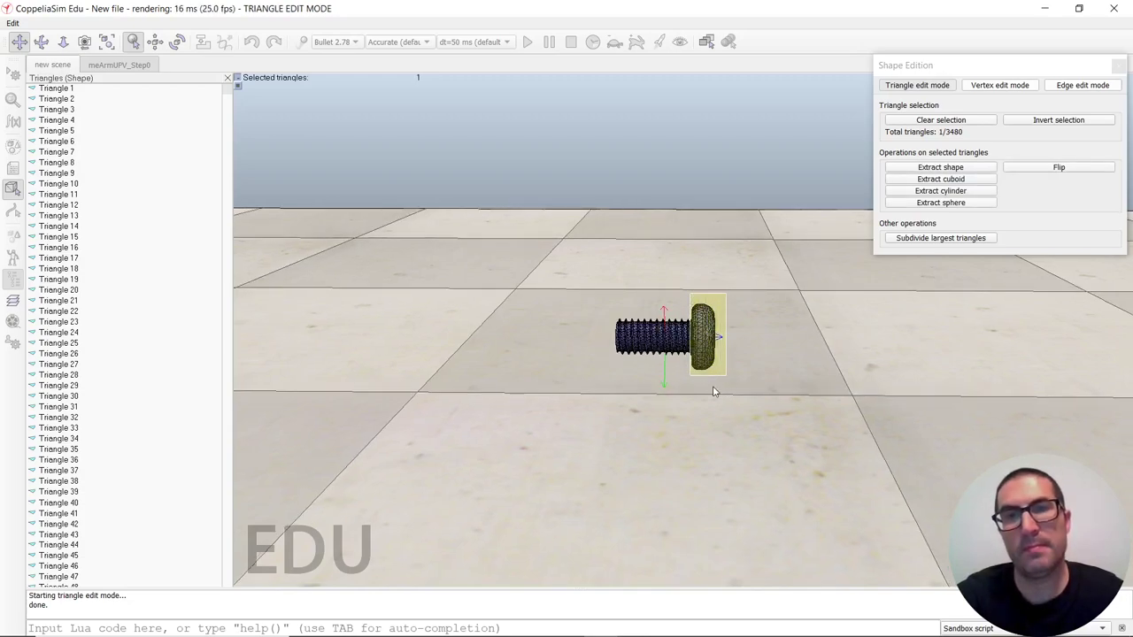
shift+drag(715, 391, 715, 391)
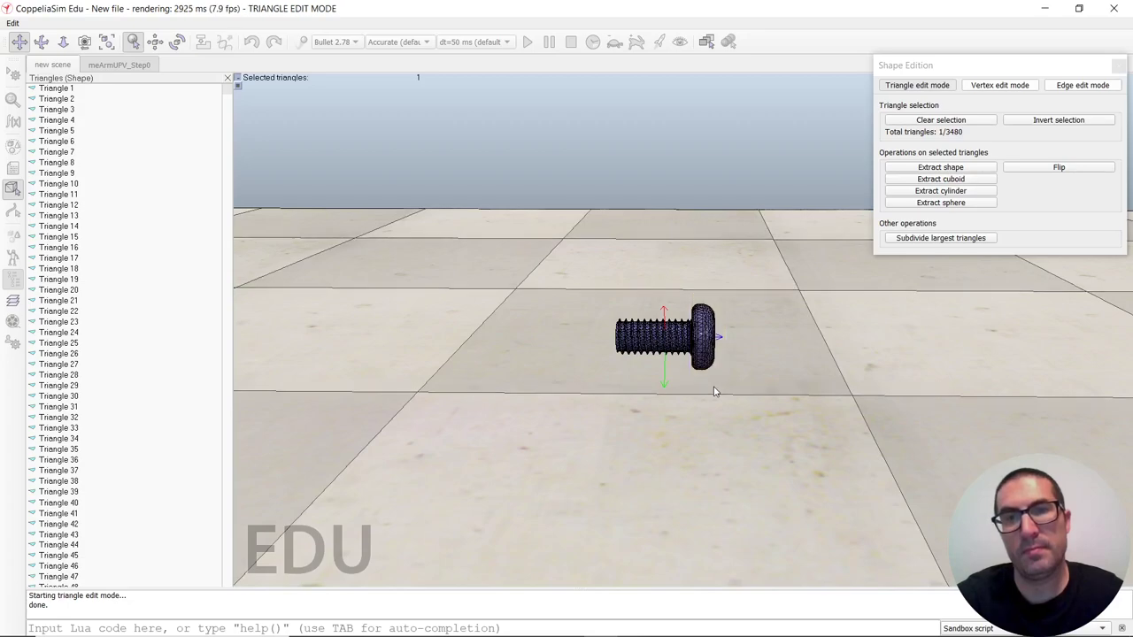
shift+drag(689, 292, 726, 391)
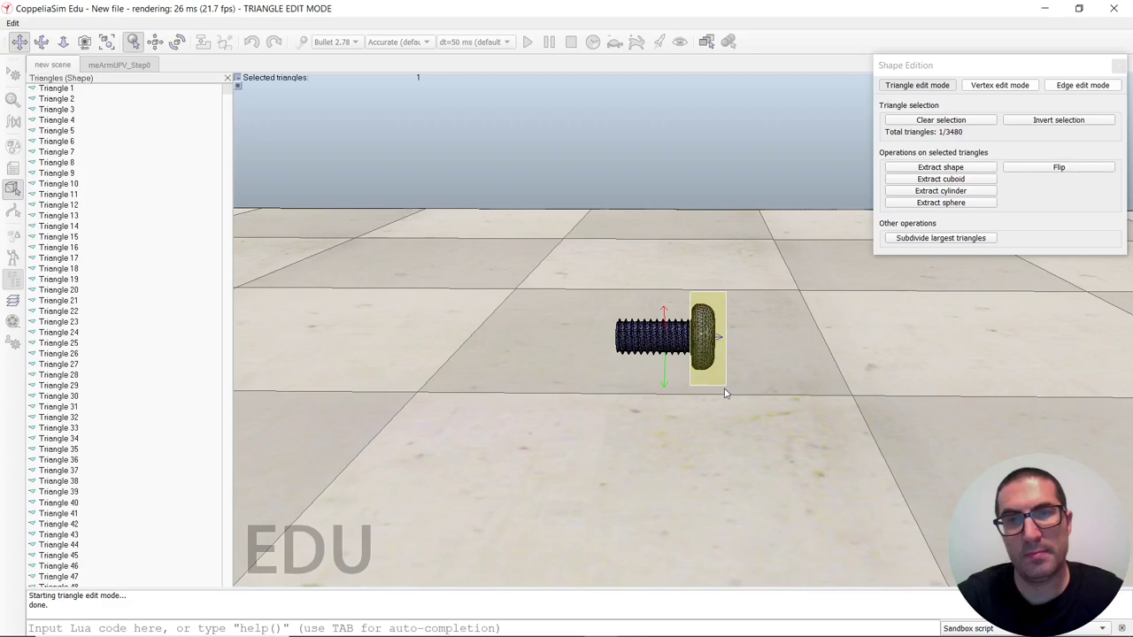
shift+drag(724, 392, 724, 392)
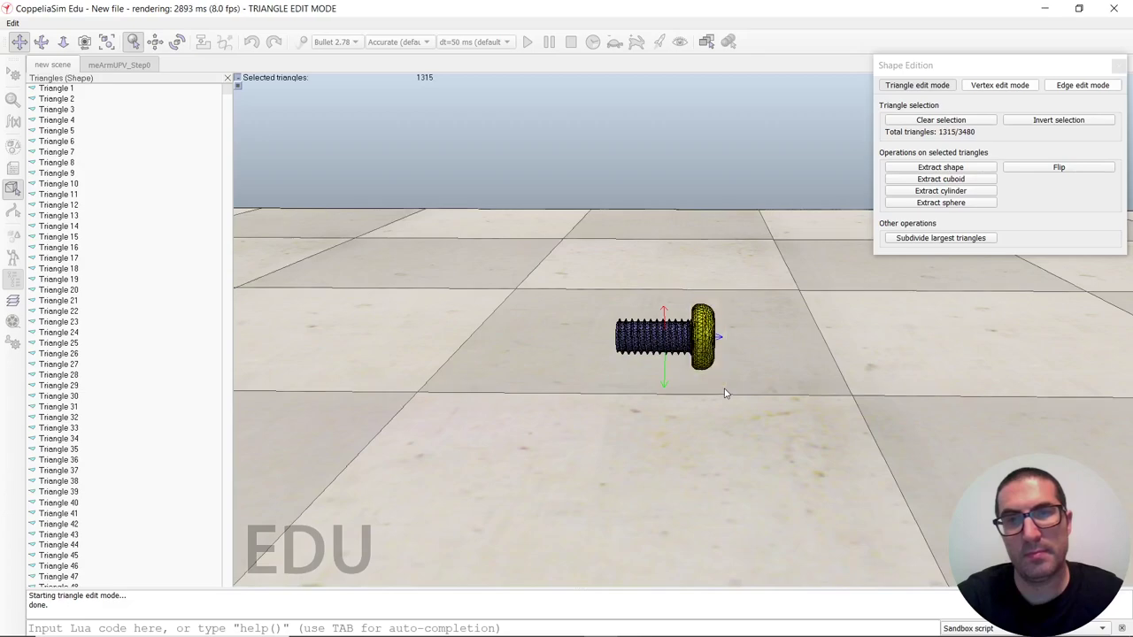
Extract a 32-sided pure cylinder from the selected head triangles and delete those triangles from the mesh
click(926, 193)
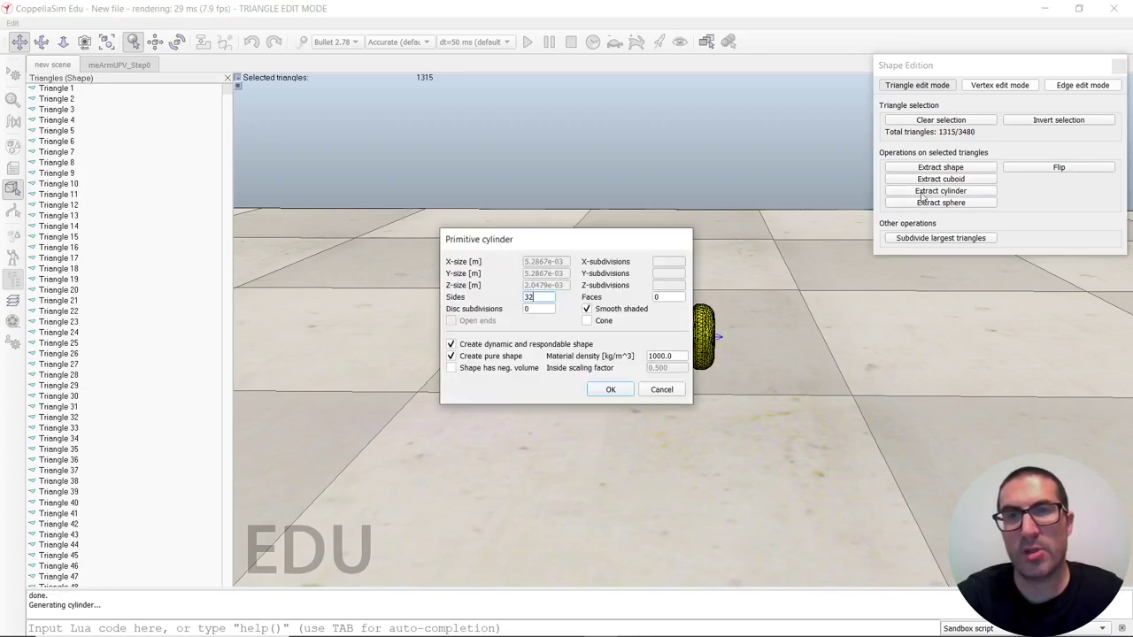
click(608, 390)
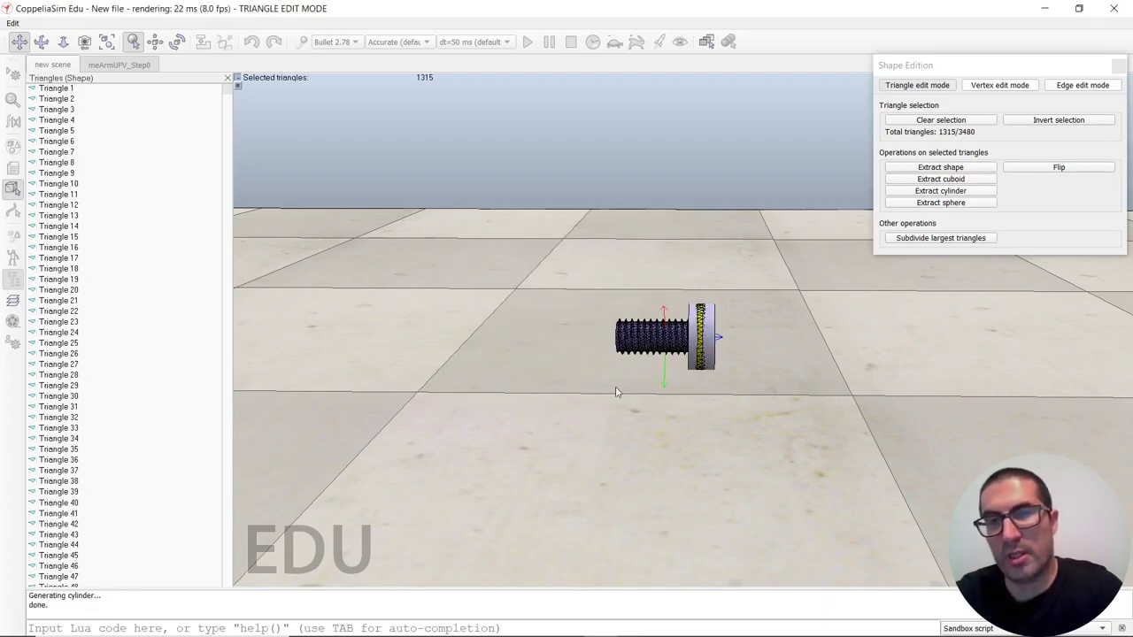
key(Delete)
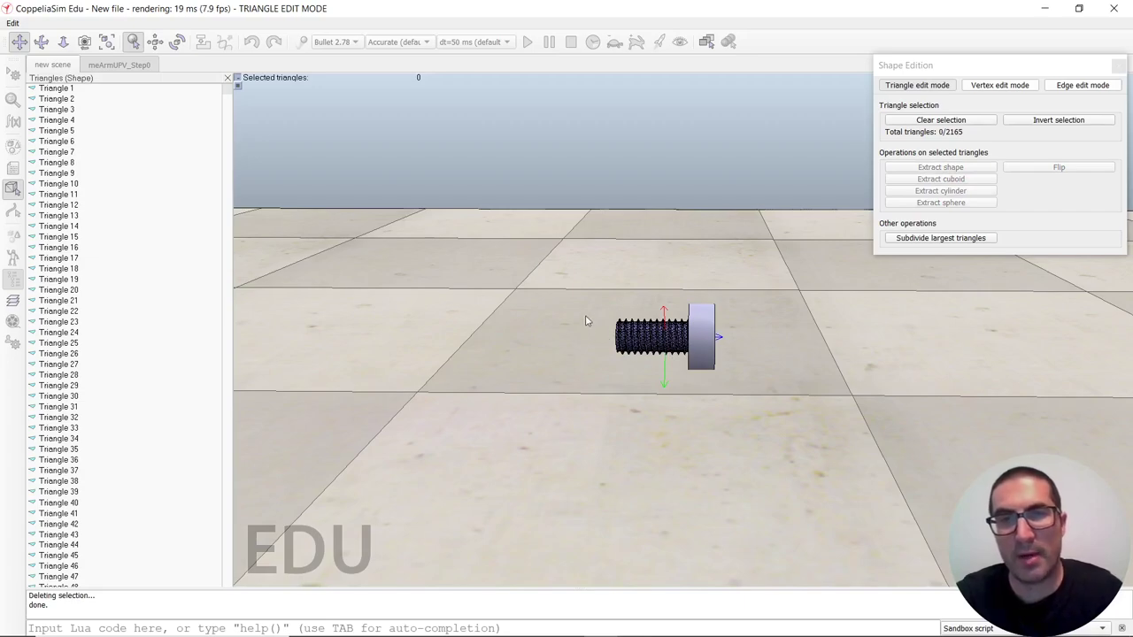
Select all remaining triangles of the screw's threaded shaft and extract a 32-sided pure cylinder from them
drag(586, 314, 693, 369)
drag(598, 312, 755, 369)
click(909, 196)
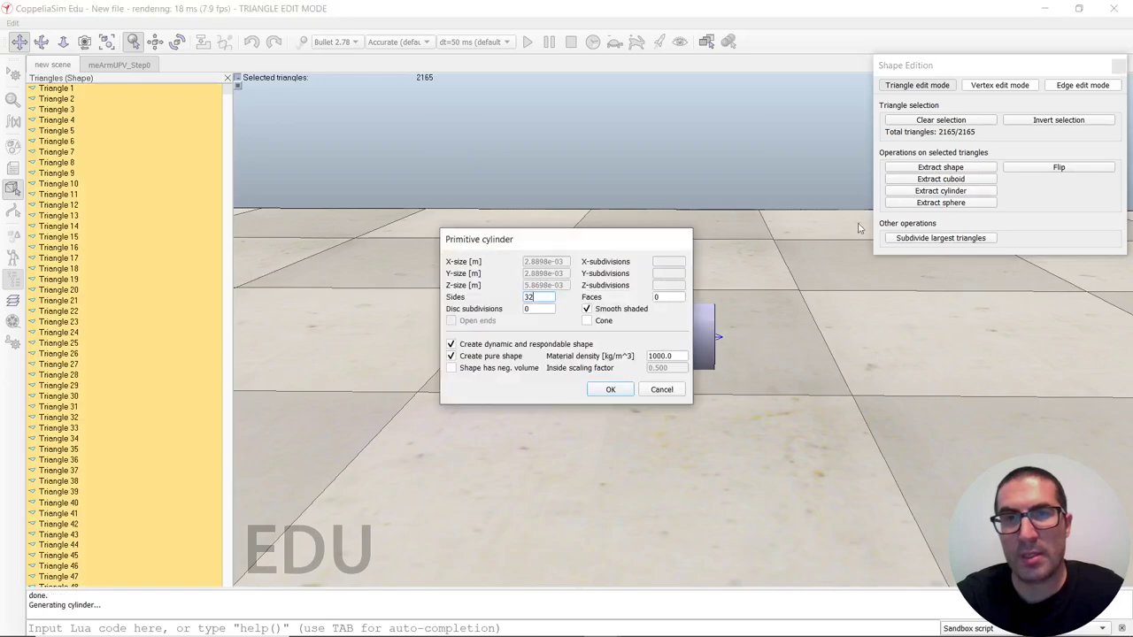
click(621, 392)
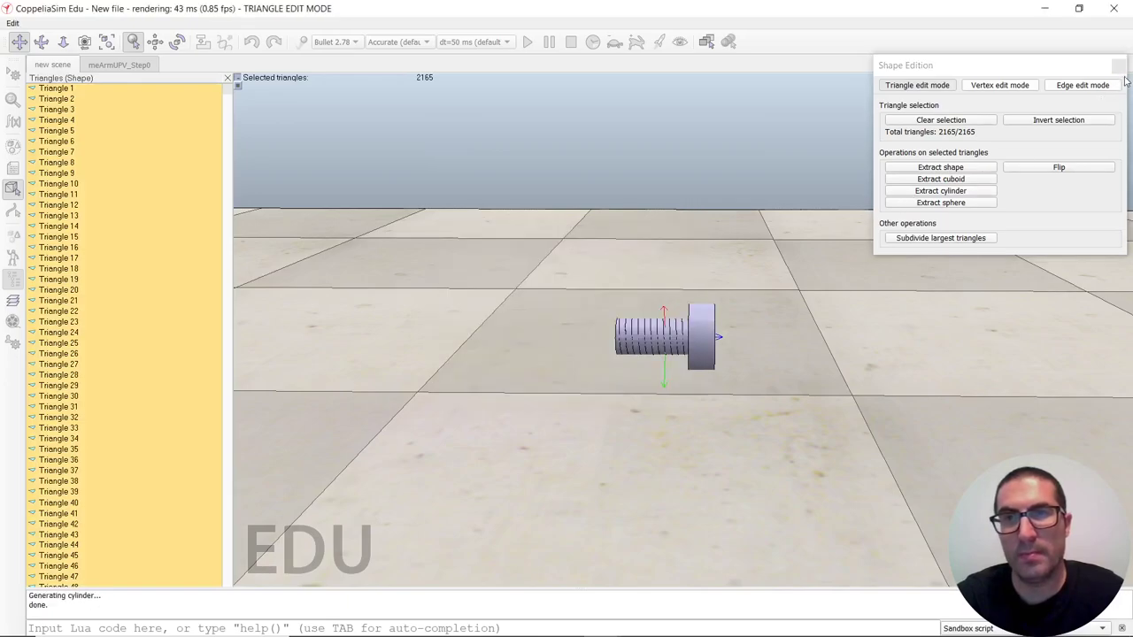
End the screw's shape editing with the changes applied and delete its leftover original mesh
click(1119, 66)
click(591, 343)
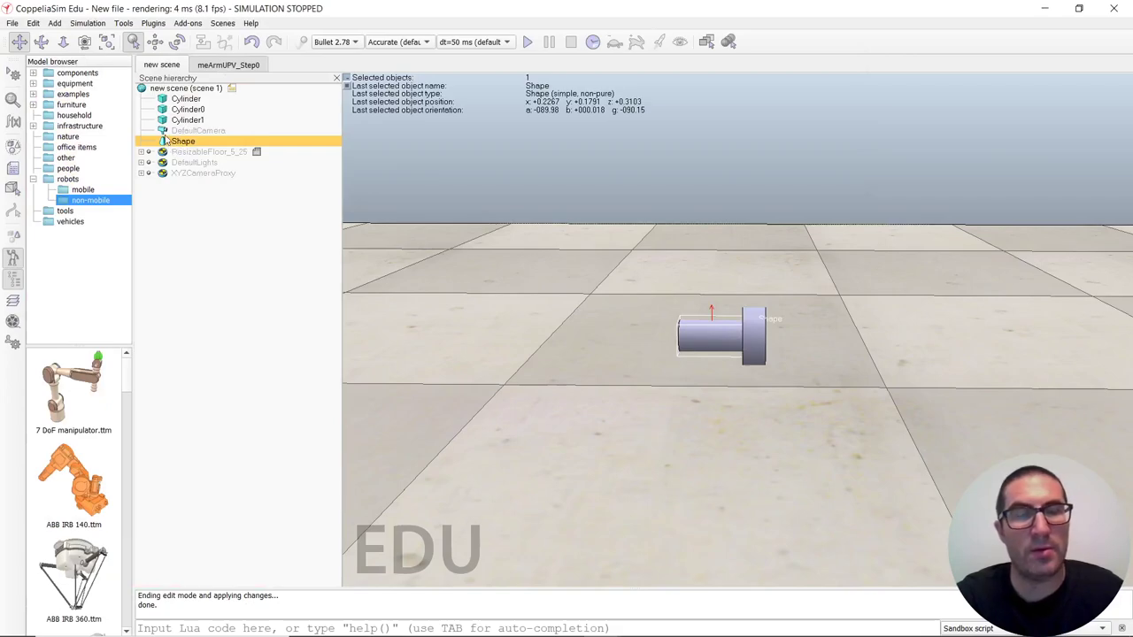
key(Delete)
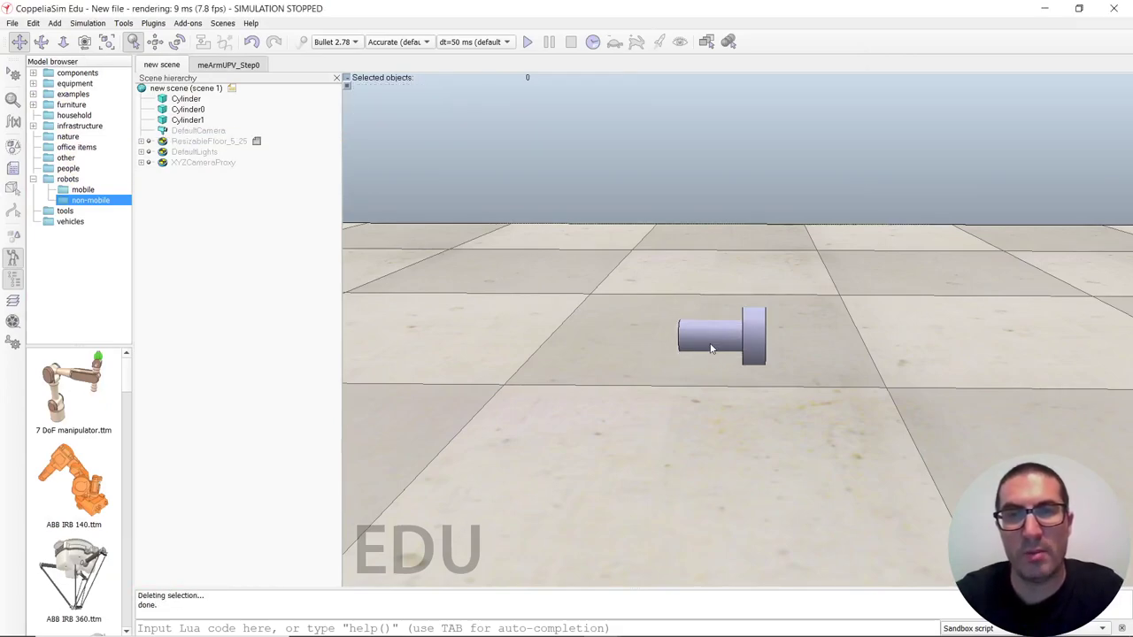
Group the screw's head cylinder and shaft cylinder, Cylinder0 and Cylinder1, into one compound shape
click(724, 346)
click(177, 110)
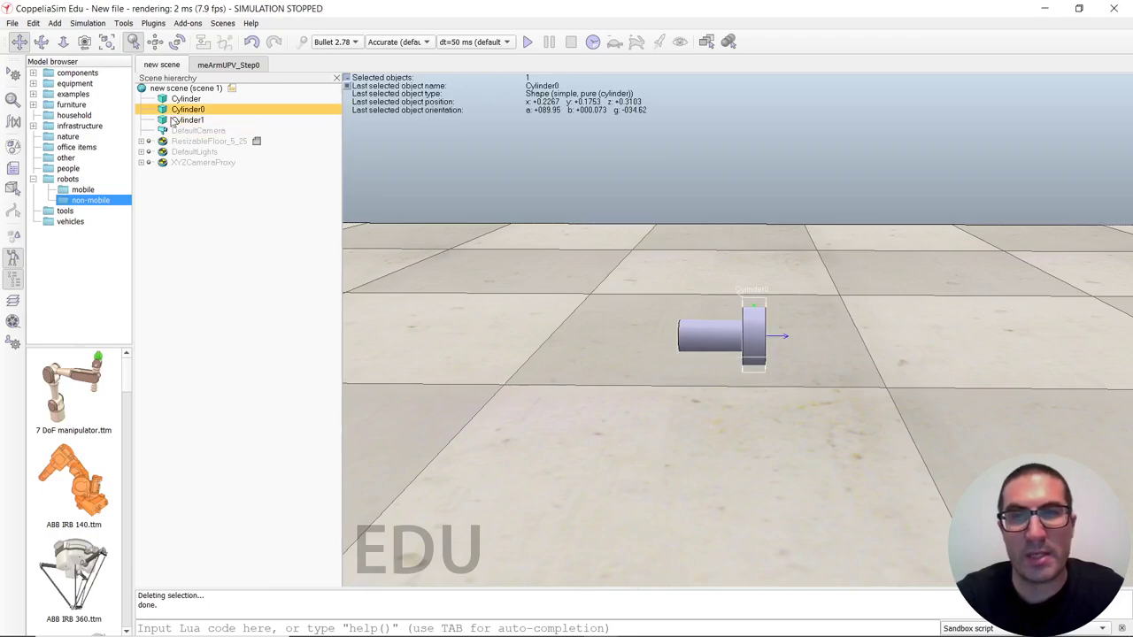
click(163, 119)
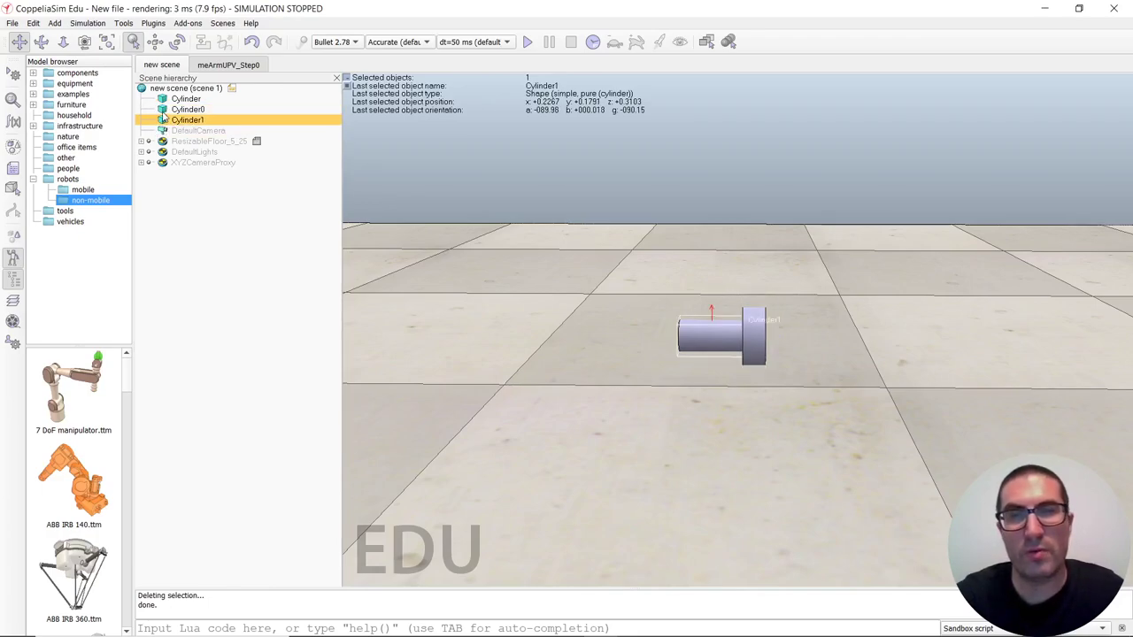
click(163, 112)
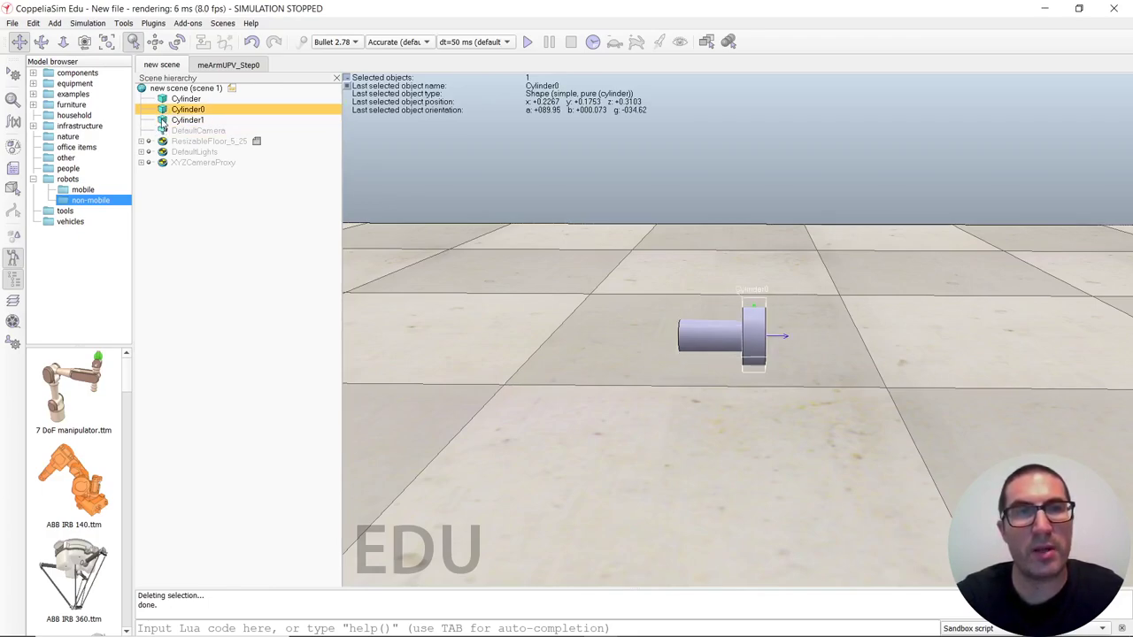
ctrl+click(163, 121)
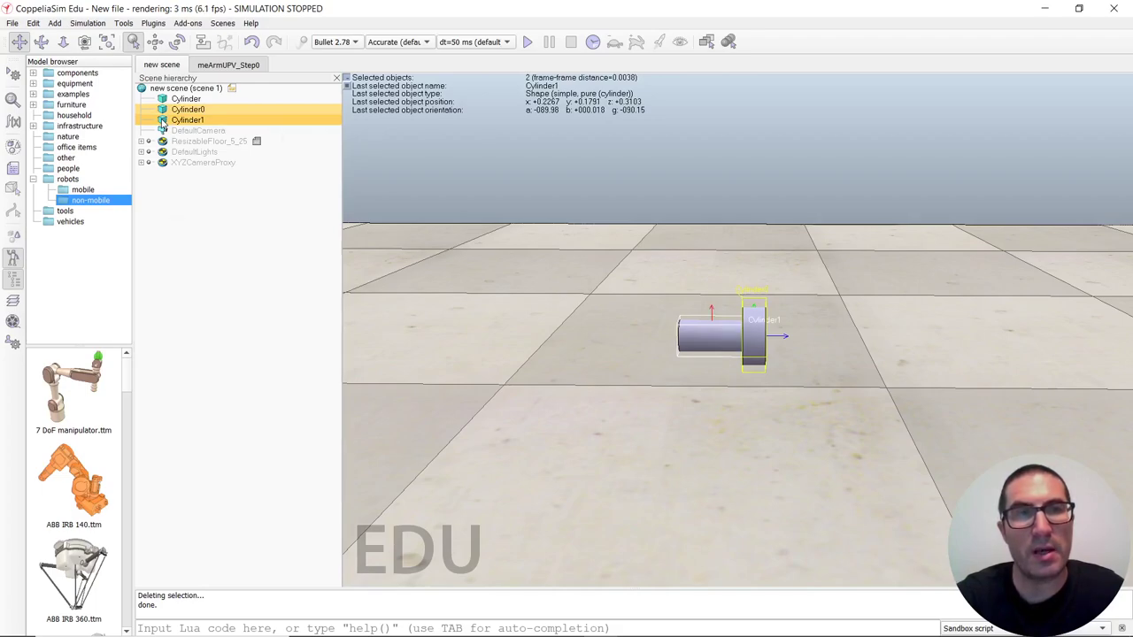
right_click(162, 122)
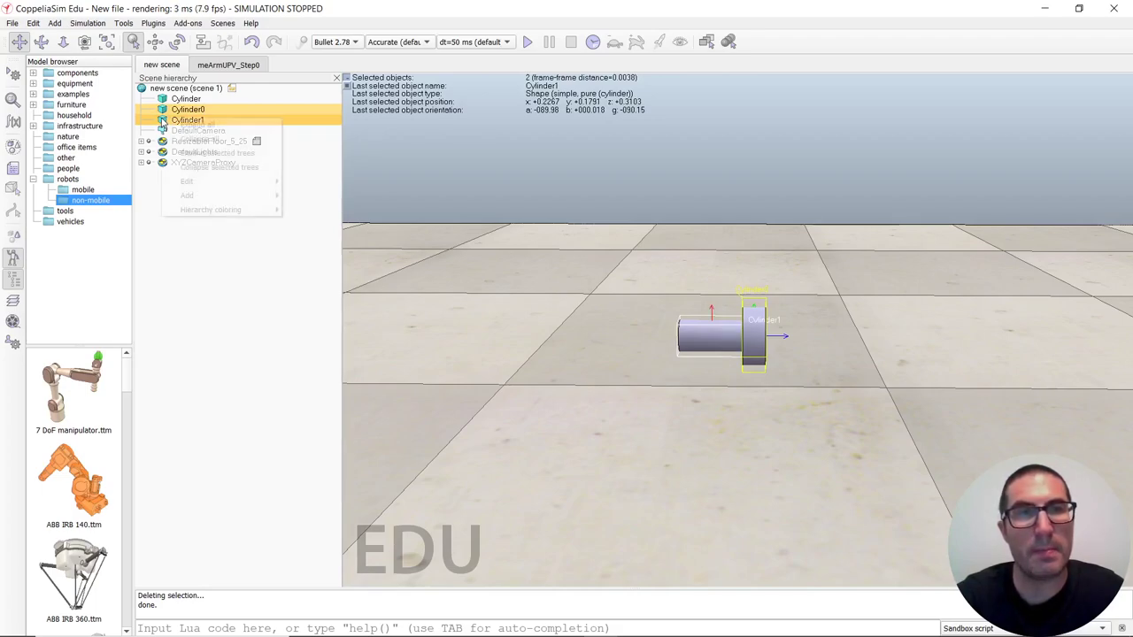
mouse_move(281, 183)
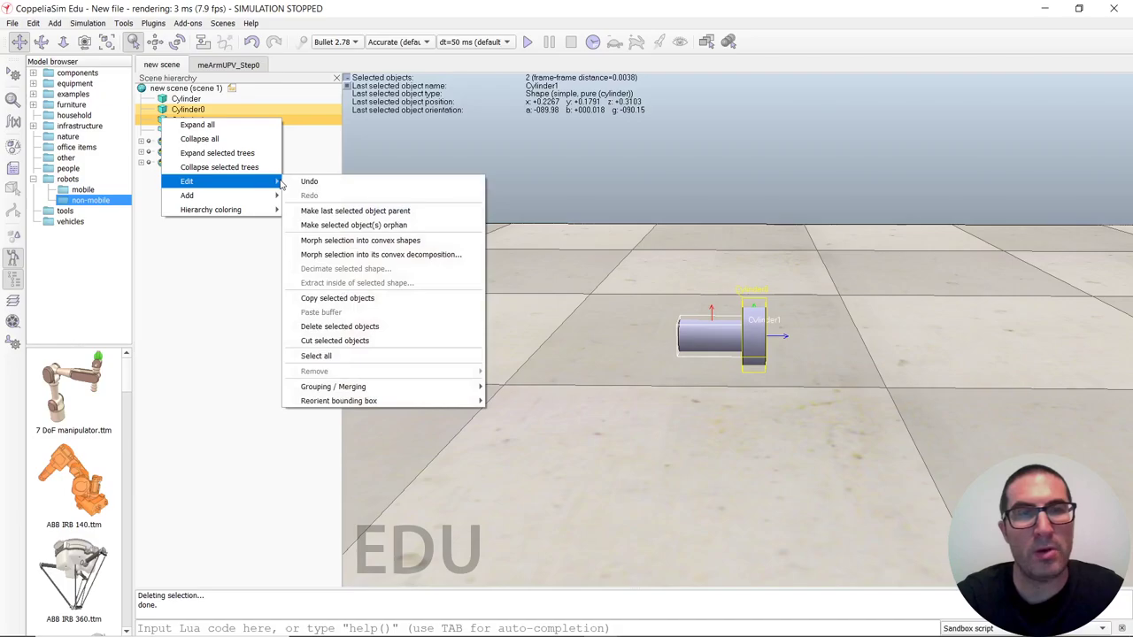
mouse_move(477, 388)
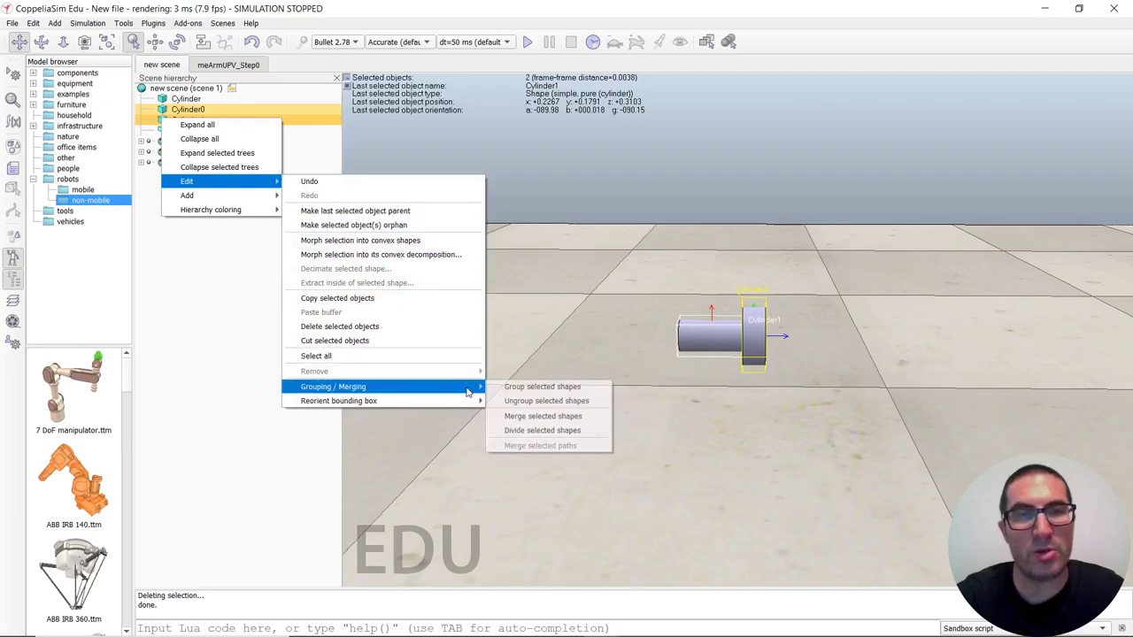
click(521, 391)
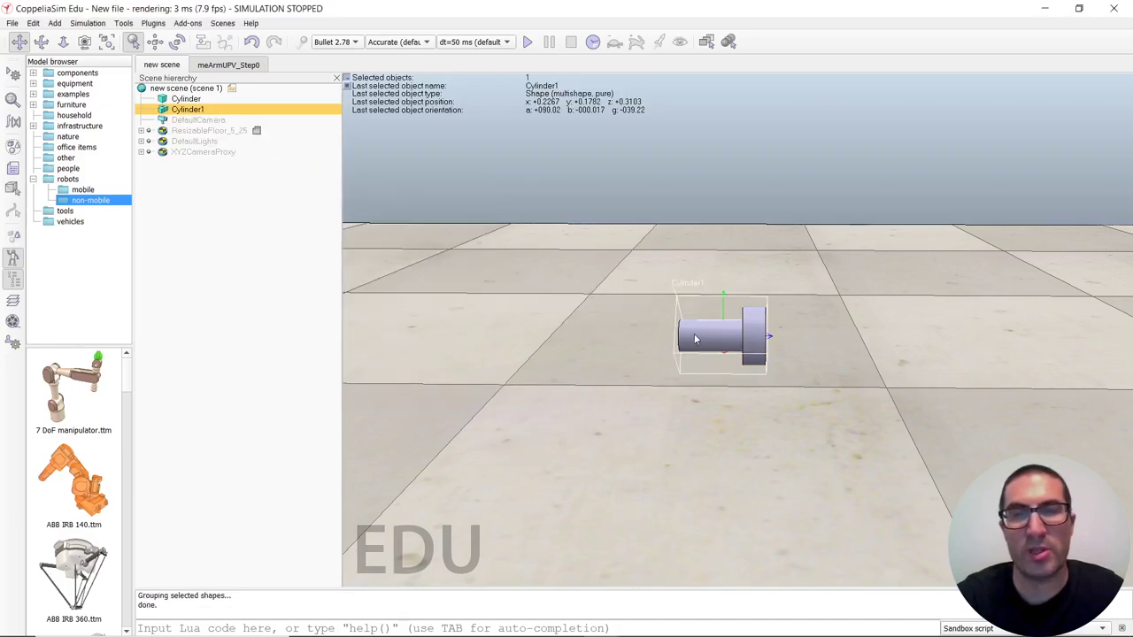
Make the grouped screw shape non-dynamic and non-respondable in its rigid body dynamic properties
middle_drag(725, 342, 686, 388)
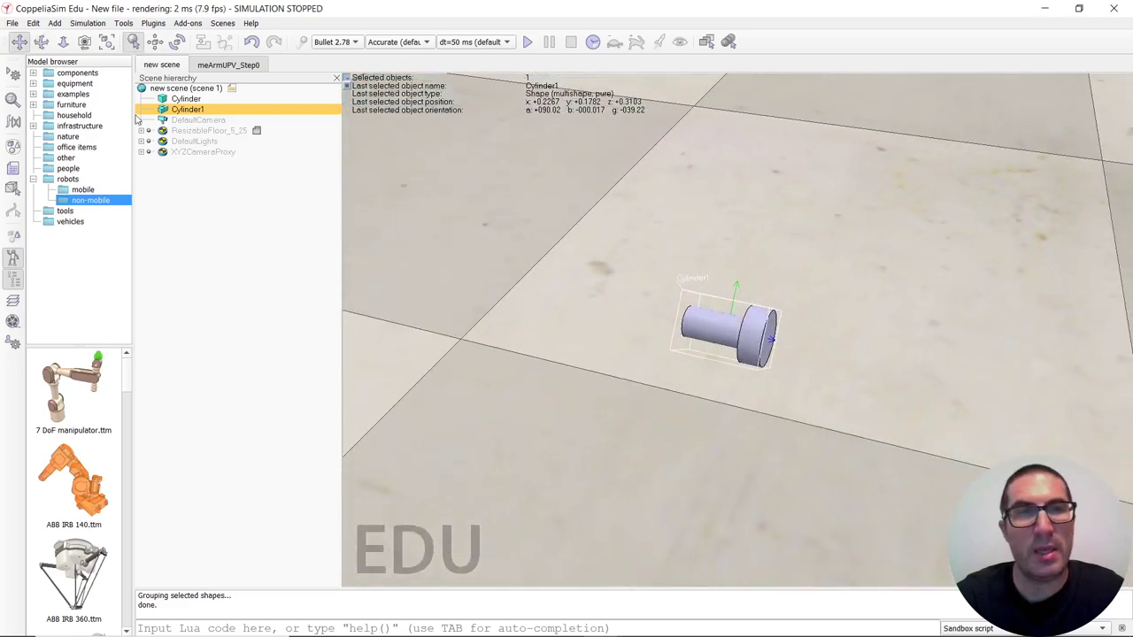
double_click(163, 110)
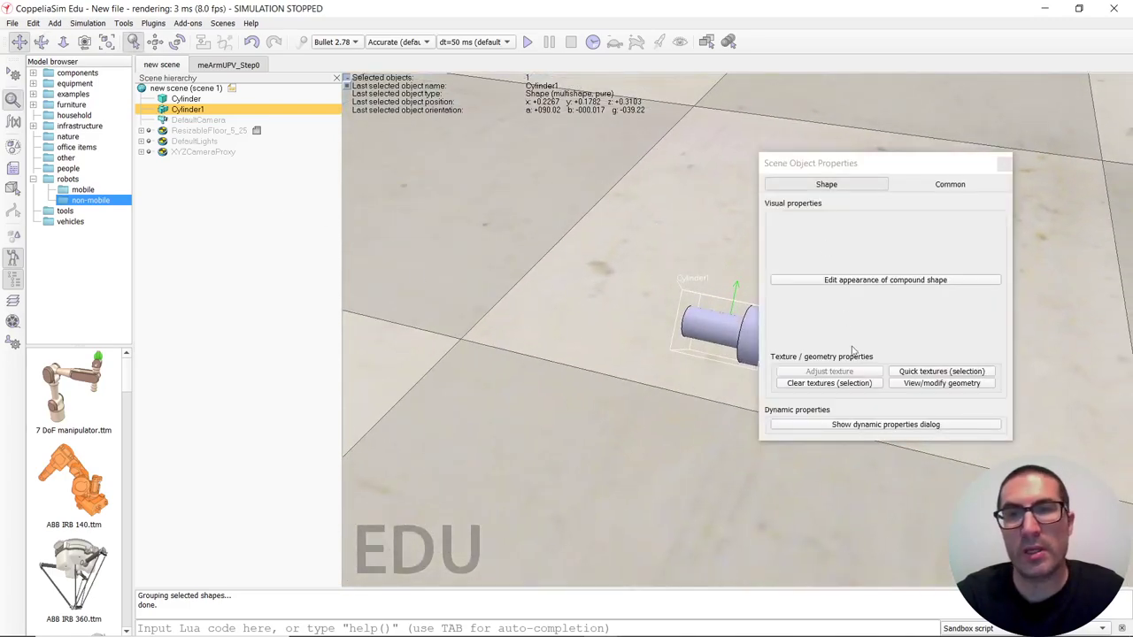
click(859, 425)
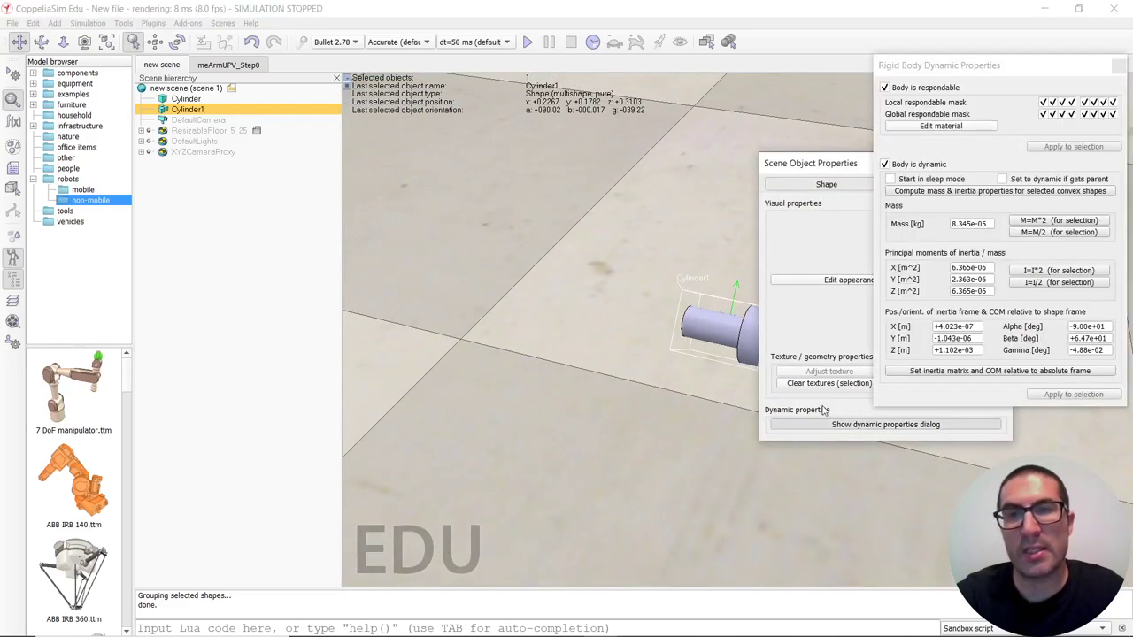
click(885, 165)
click(885, 87)
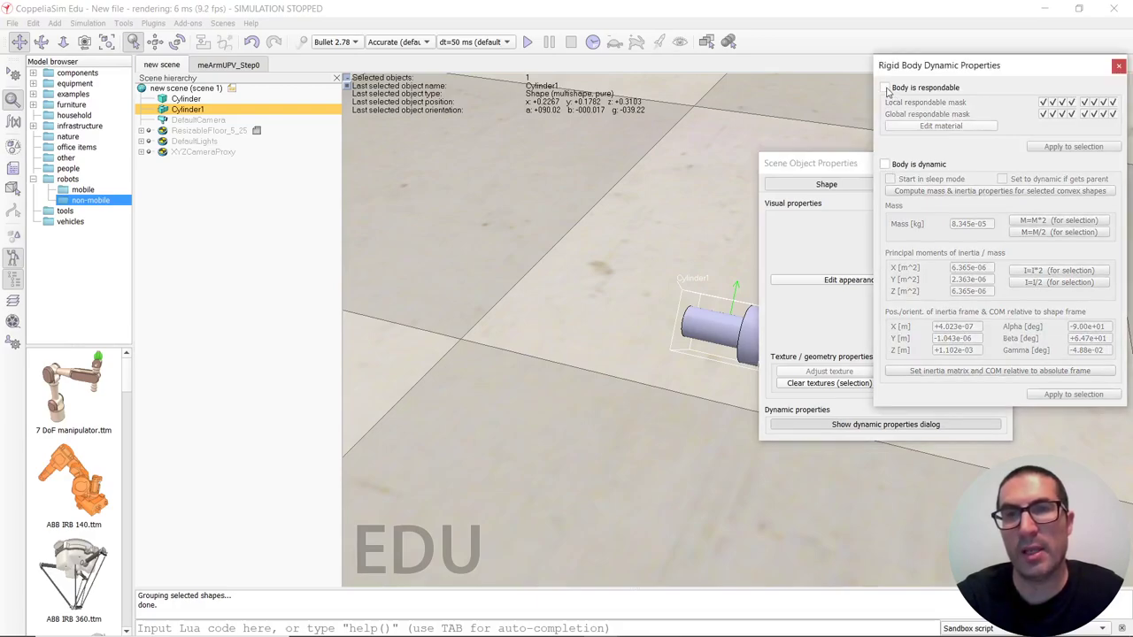
click(1118, 67)
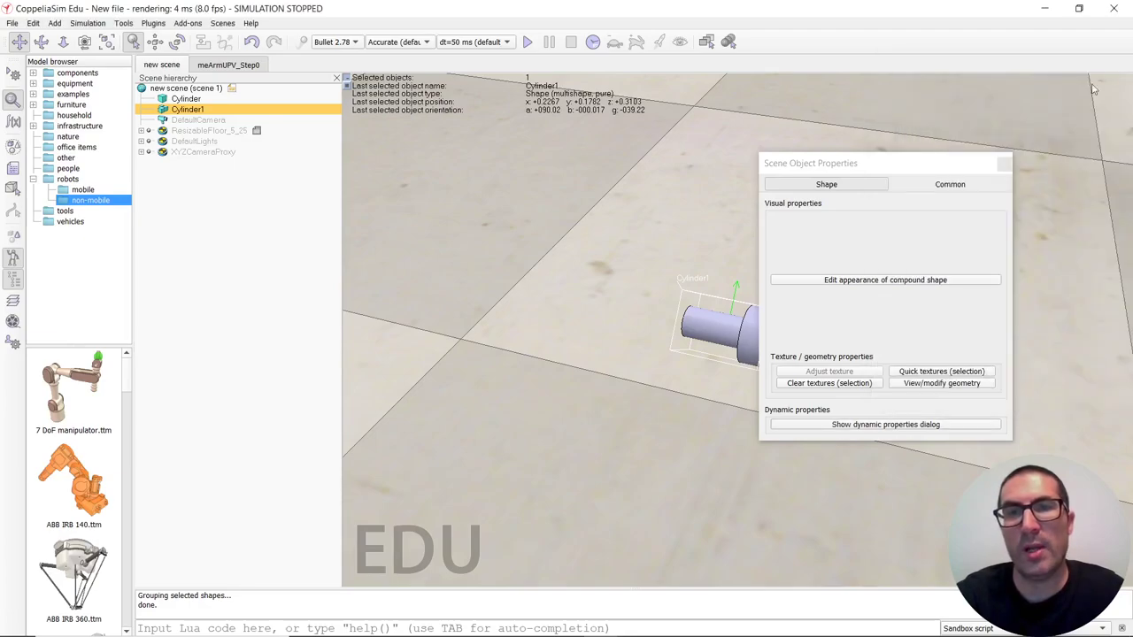
click(1005, 164)
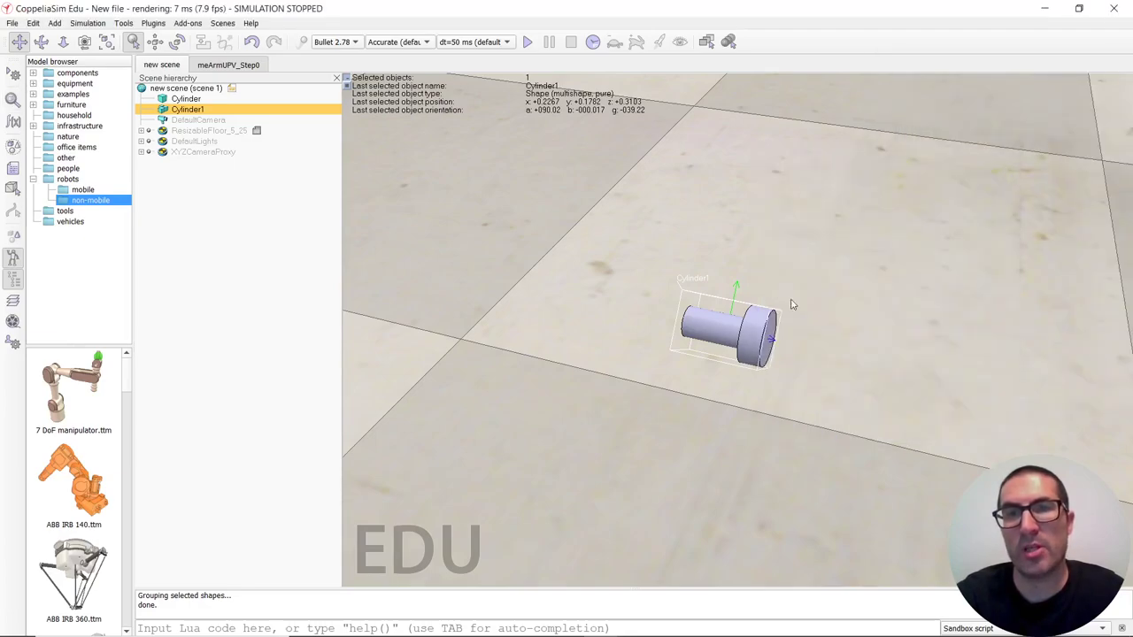
Switch to the meArmUPV_Step0 scene and examine the fully assembled robot arm
click(226, 66)
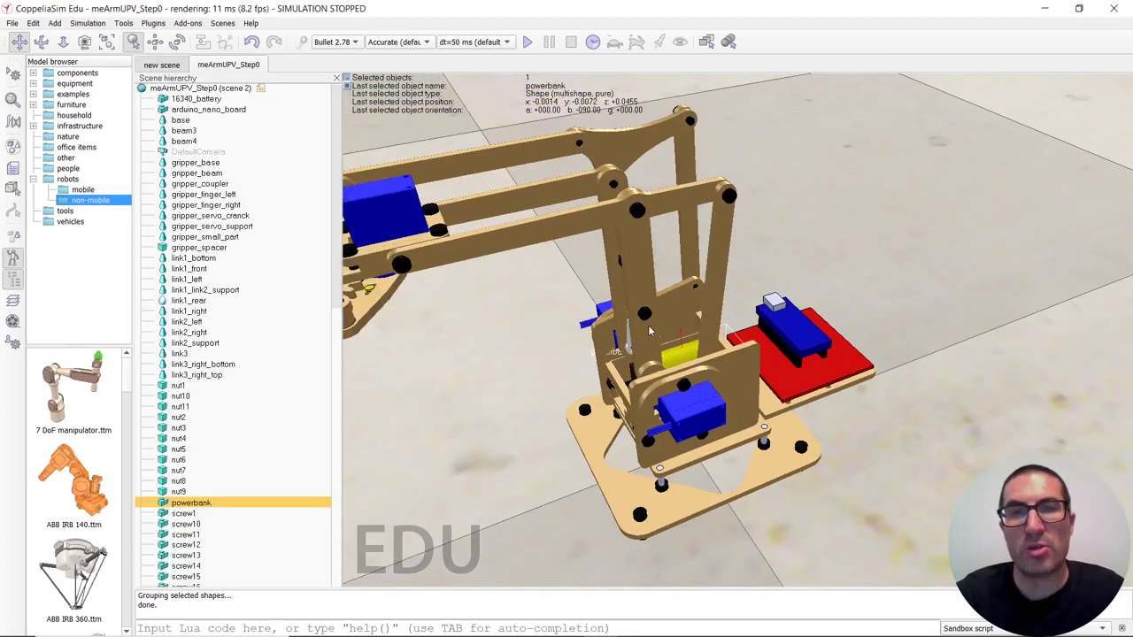
scroll(711, 327, down, 2)
drag(708, 327, 730, 319)
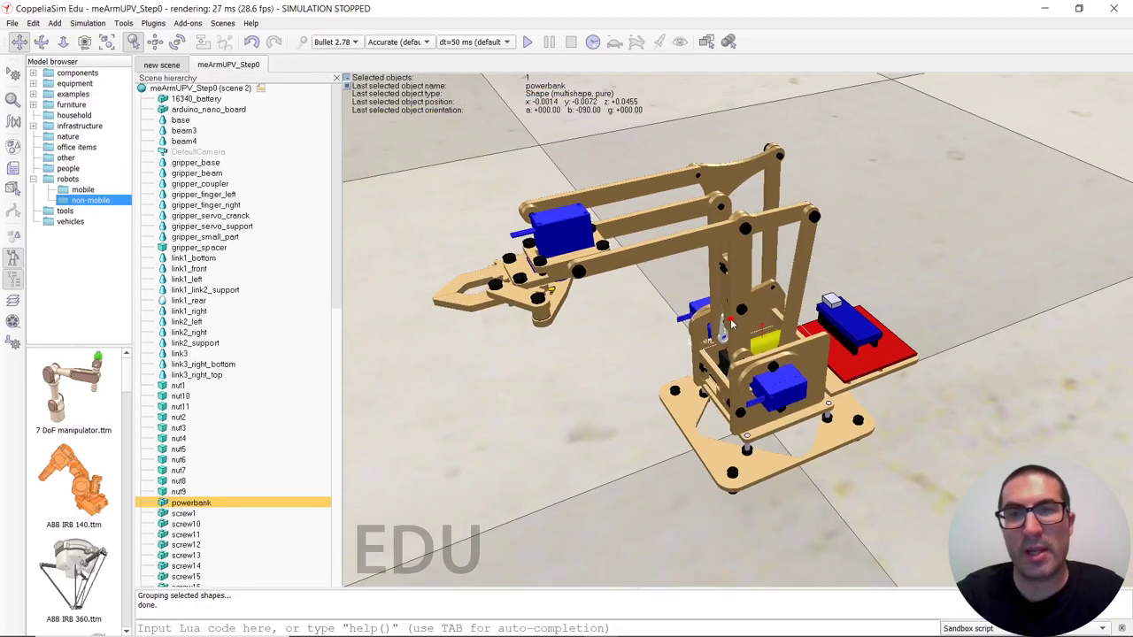
right_drag(730, 319, 733, 312)
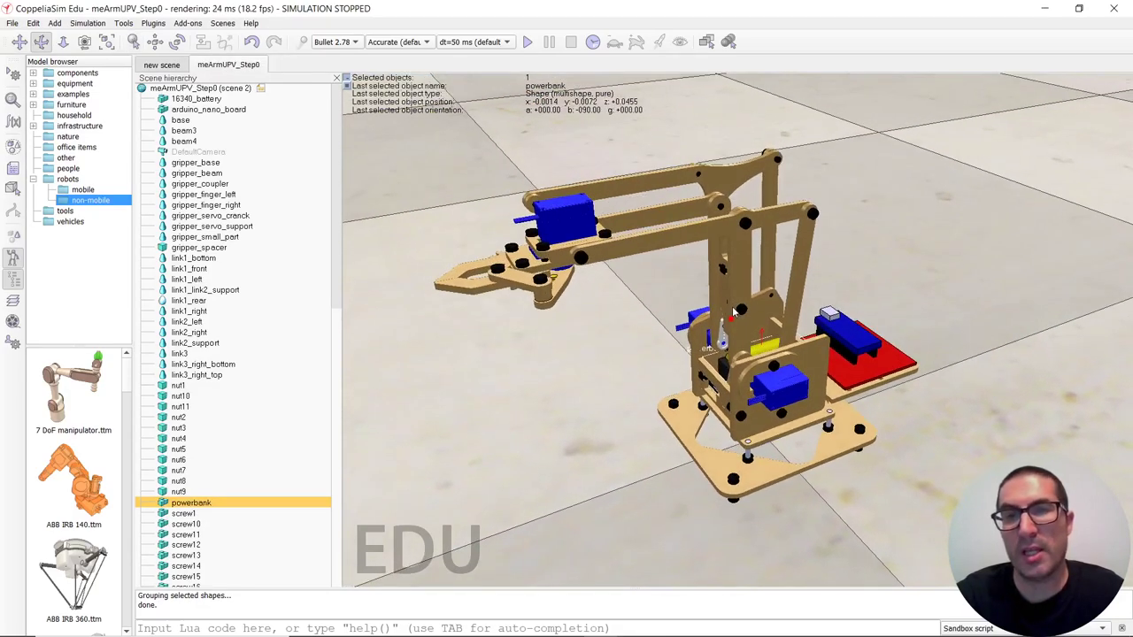
middle_drag(737, 340, 741, 336)
click(611, 458)
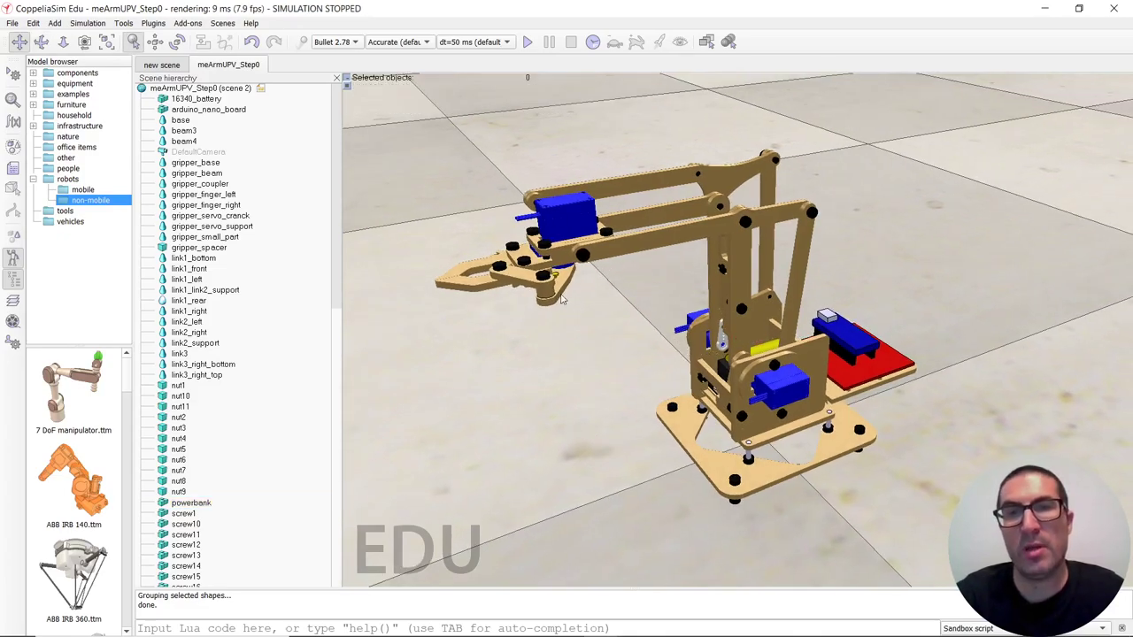
drag(571, 253, 599, 228)
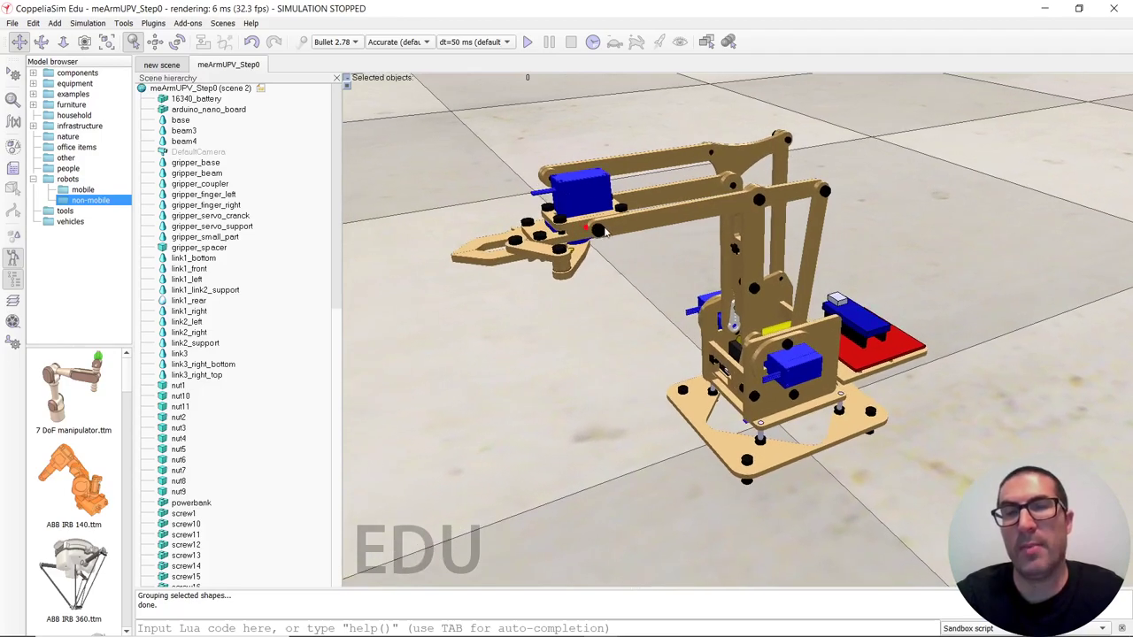
right_drag(599, 230, 607, 230)
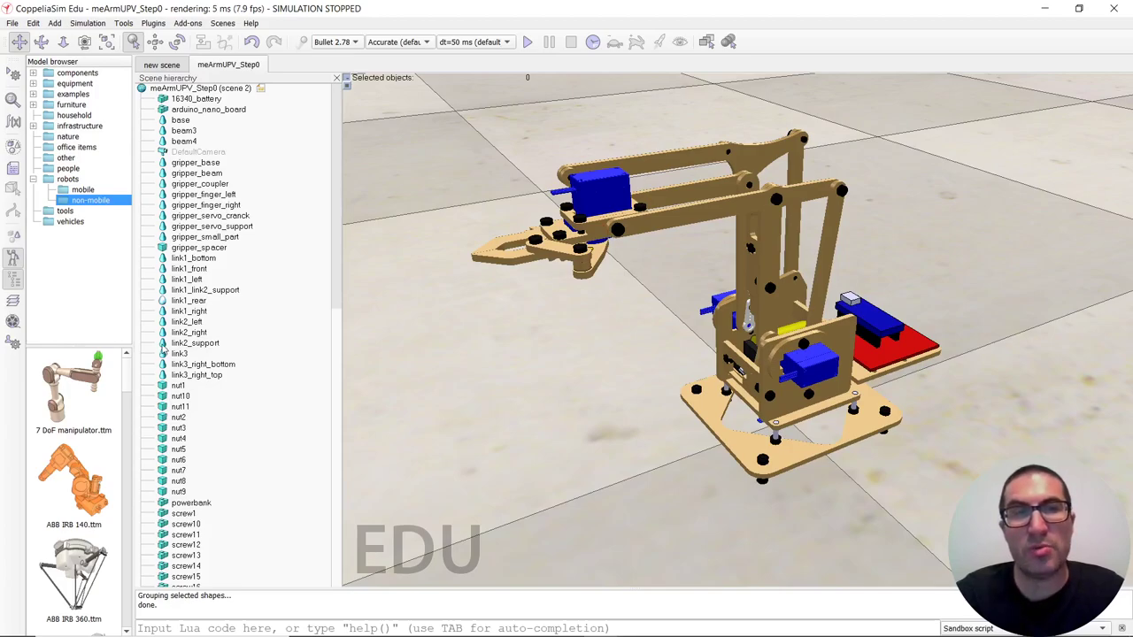
Check the ambient/diffuse colour components of the link2_support shape, leaving its properties as they are
double_click(163, 344)
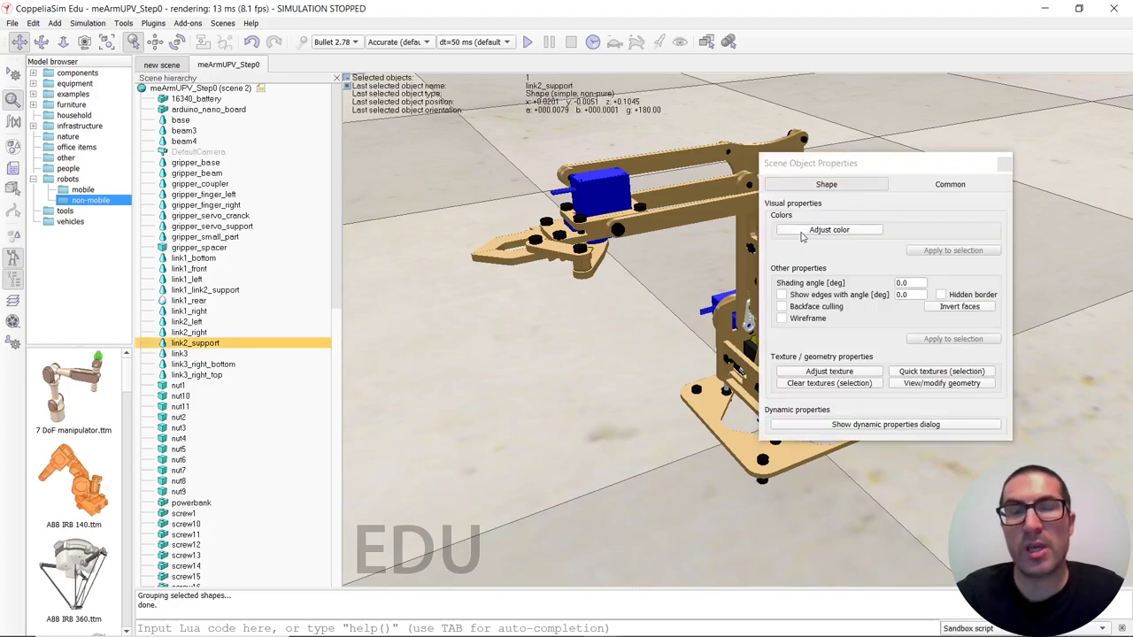
click(805, 232)
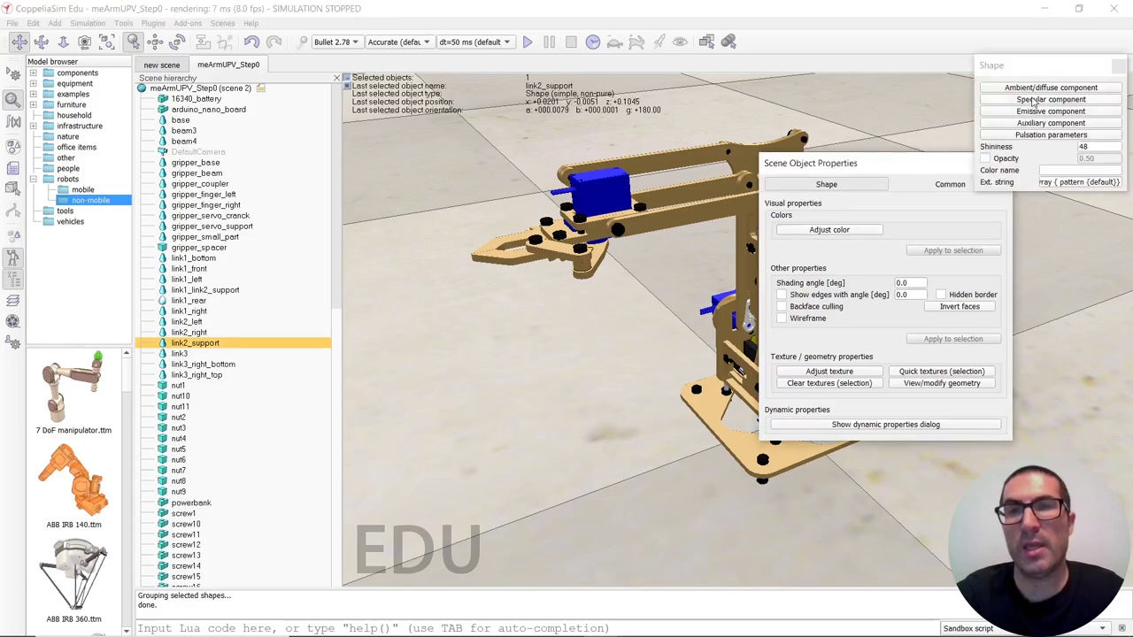
click(1038, 89)
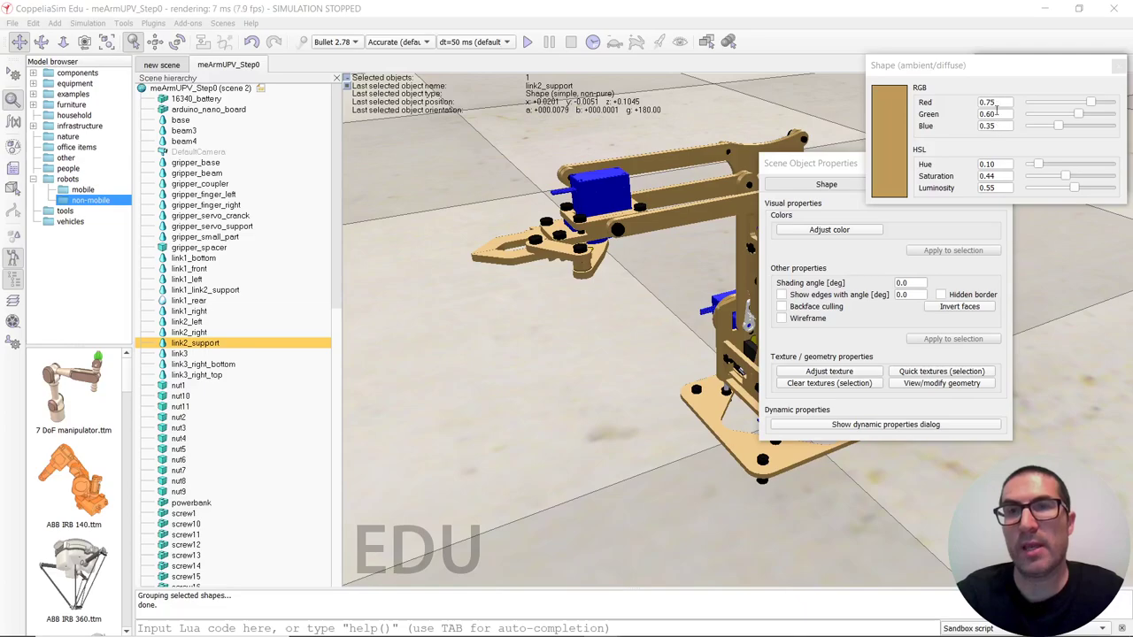
click(1118, 67)
click(1118, 64)
click(1004, 164)
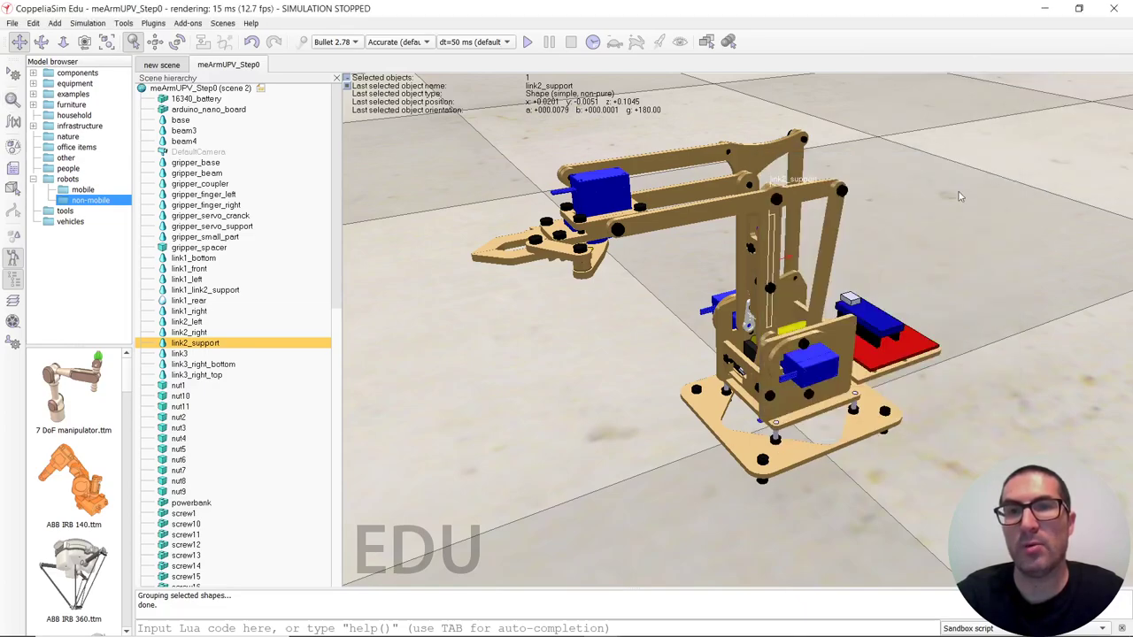
Deselect the link and examine the whole coloured robot arm from a wider viewpoint
scroll(679, 452, up, 1)
click(677, 454)
scroll(698, 423, down, 2)
middle_drag(699, 427, 741, 410)
drag(742, 410, 796, 408)
middle_drag(797, 408, 767, 384)
drag(833, 386, 797, 408)
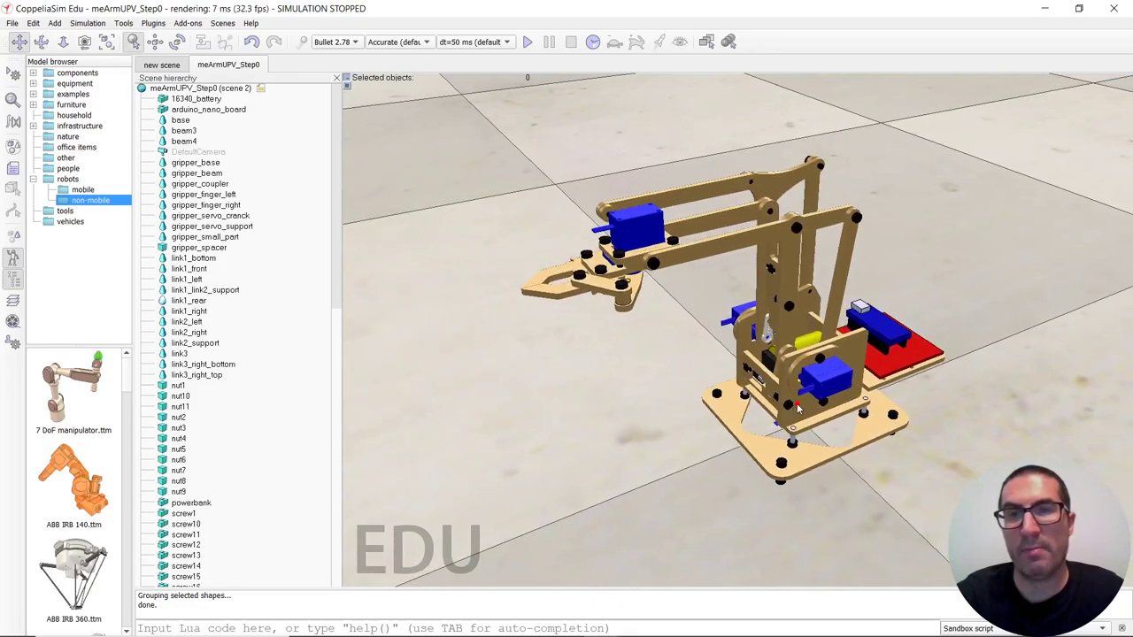
scroll(797, 408, down, 1)
middle_drag(787, 407, 777, 394)
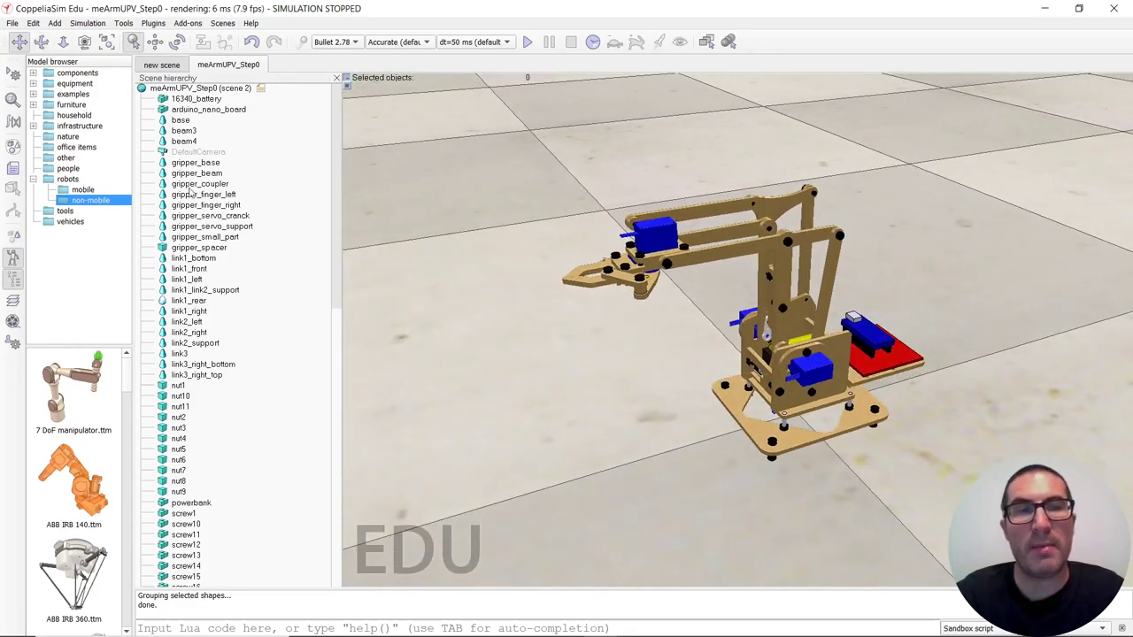
Review the names of all robot parts in the scene hierarchy, from the battery to the triangle
scroll(189, 188, down, 9)
scroll(194, 237, down, 10)
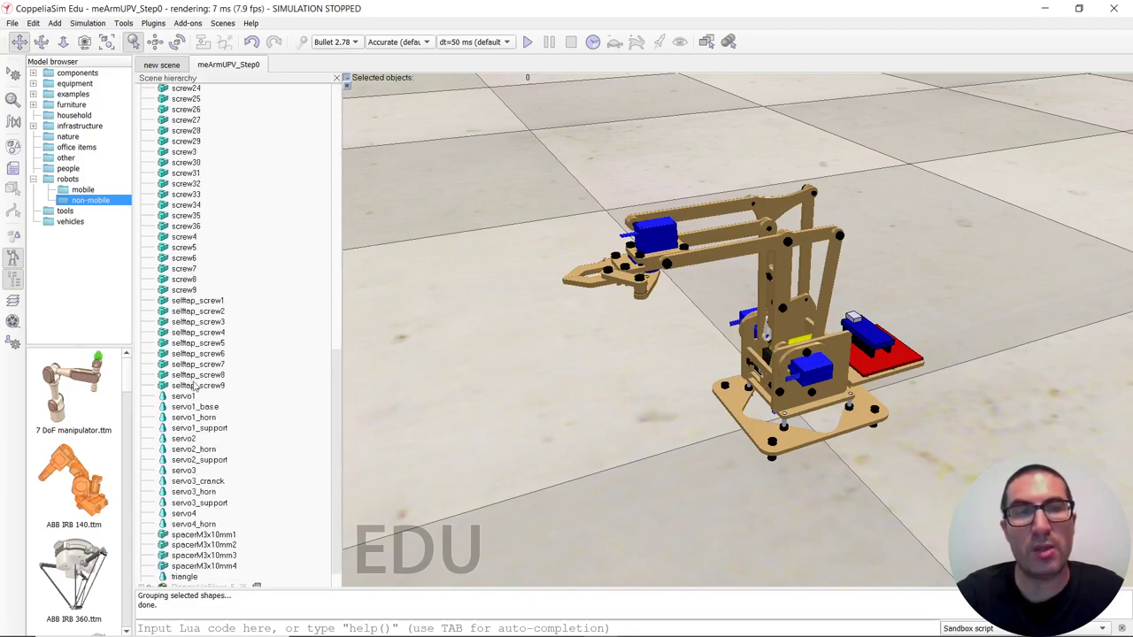
scroll(196, 460, down, 1)
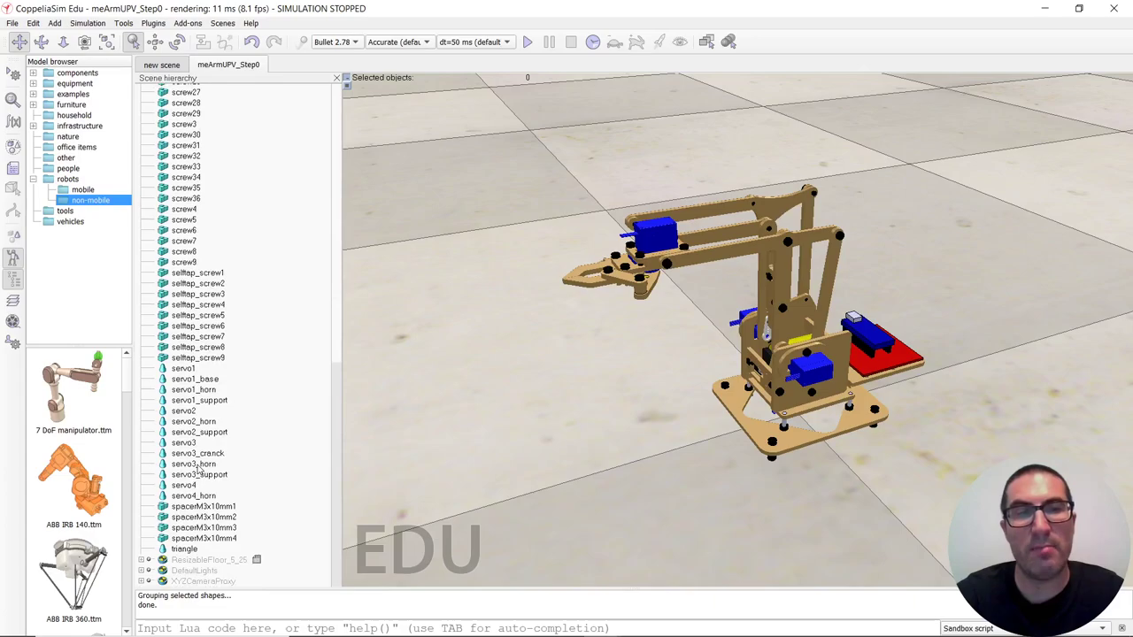
scroll(183, 445, up, 15)
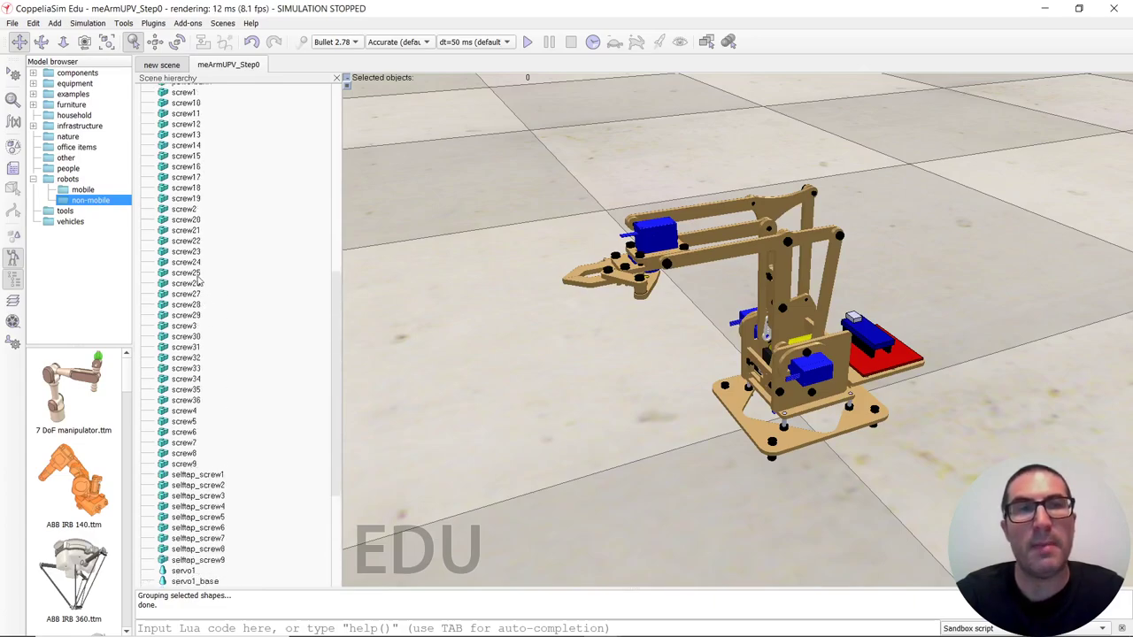
scroll(181, 227, up, 7)
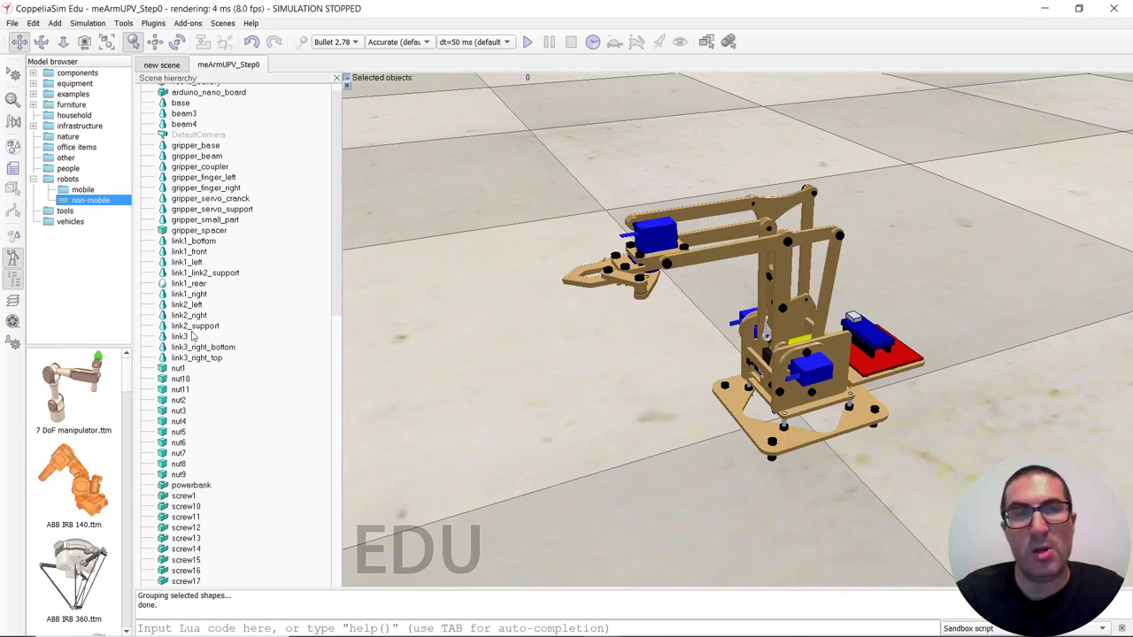
Examine the pivot screws where the arm's upper links and beams connect at close range
middle_drag(755, 365, 783, 361)
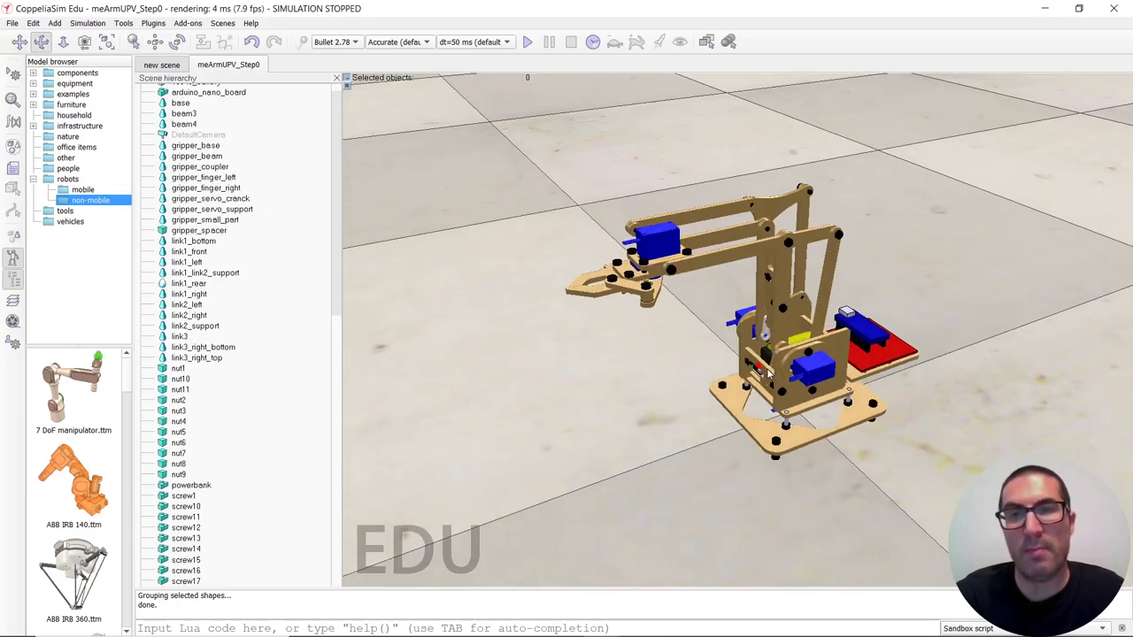
scroll(833, 269, up, 1)
scroll(834, 270, up, 2)
scroll(804, 283, up, 3)
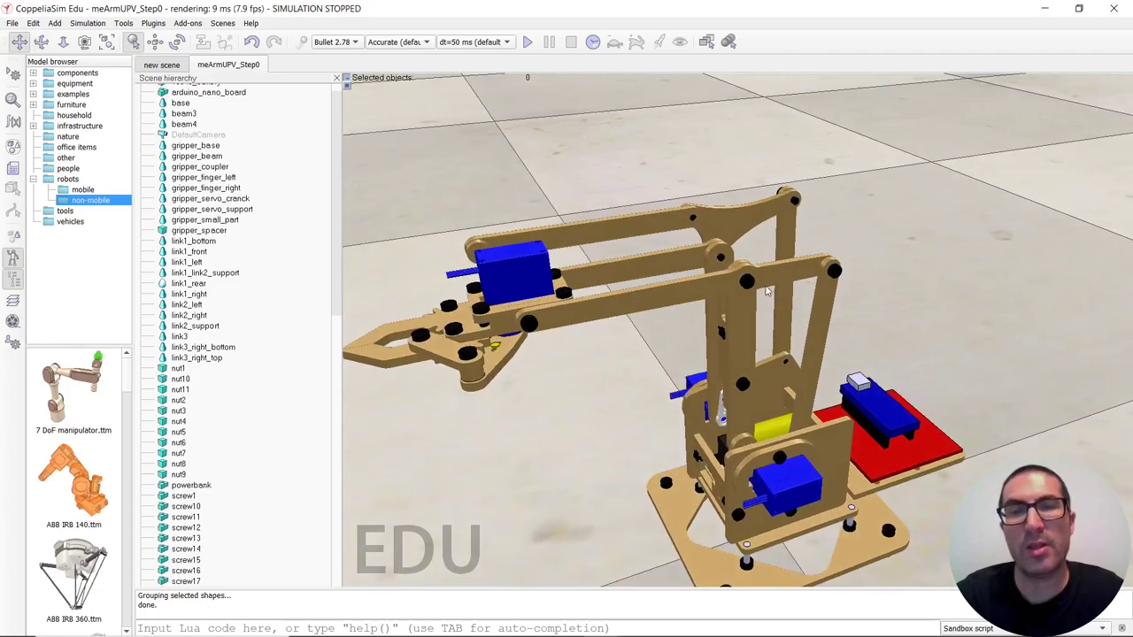
drag(817, 270, 771, 300)
scroll(804, 283, up, 3)
middle_drag(771, 302, 778, 303)
scroll(798, 294, up, 2)
drag(799, 294, 776, 325)
mouse_move(793, 322)
middle_down()
mouse_move(814, 341)
mouse_move(807, 327)
middle_up()
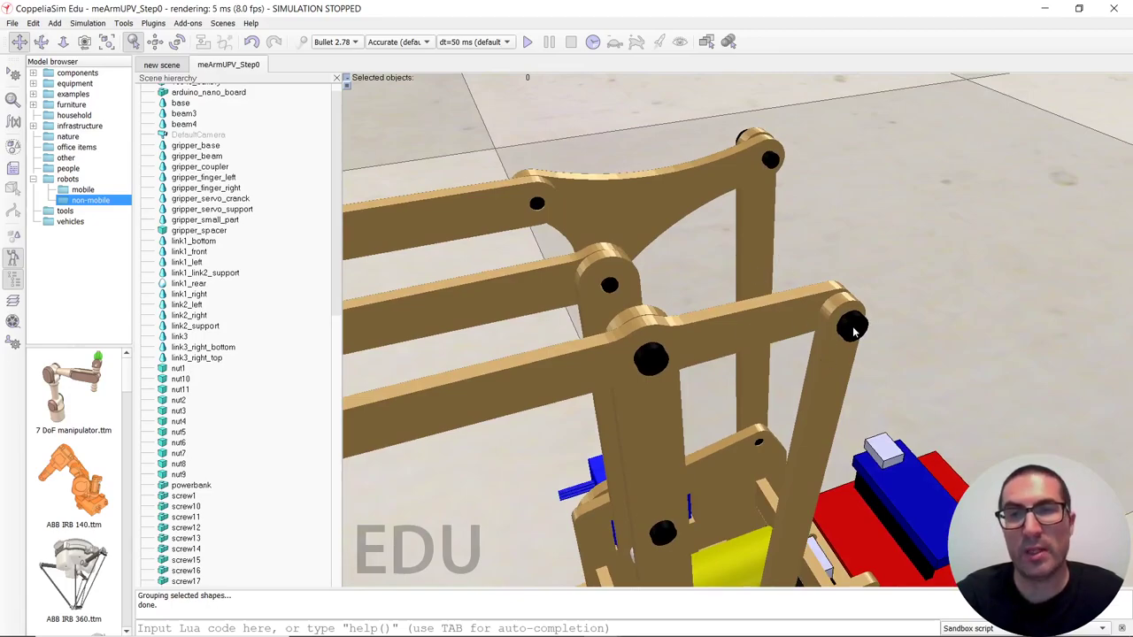
Add a revolute joint and move it to the world position of screw23, at the rear end of the upper link
click(54, 24)
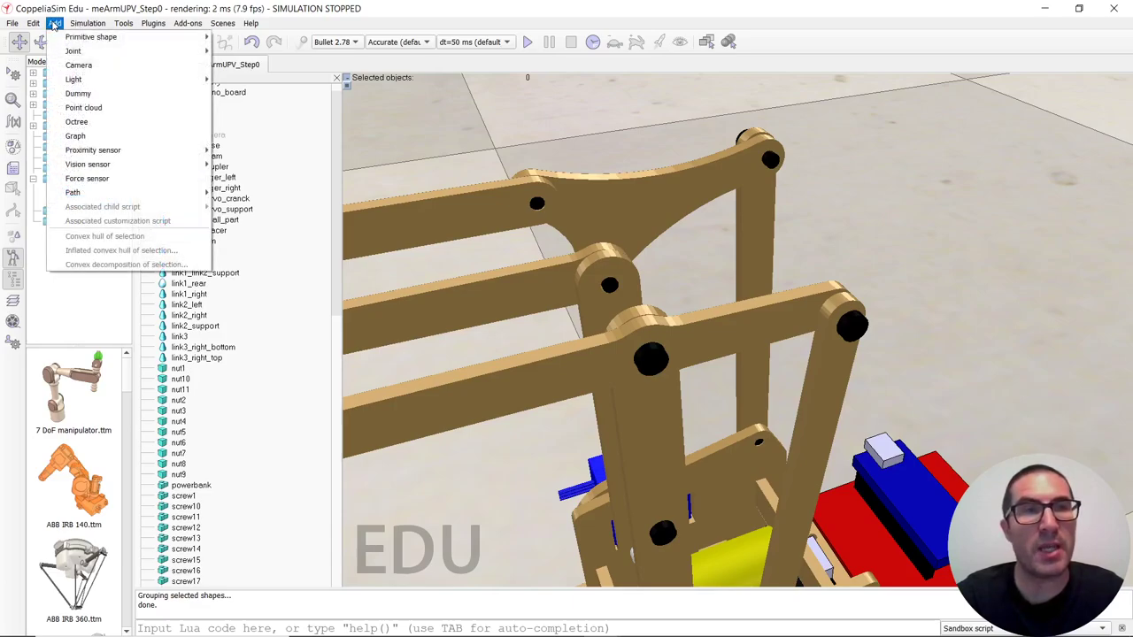
mouse_move(66, 38)
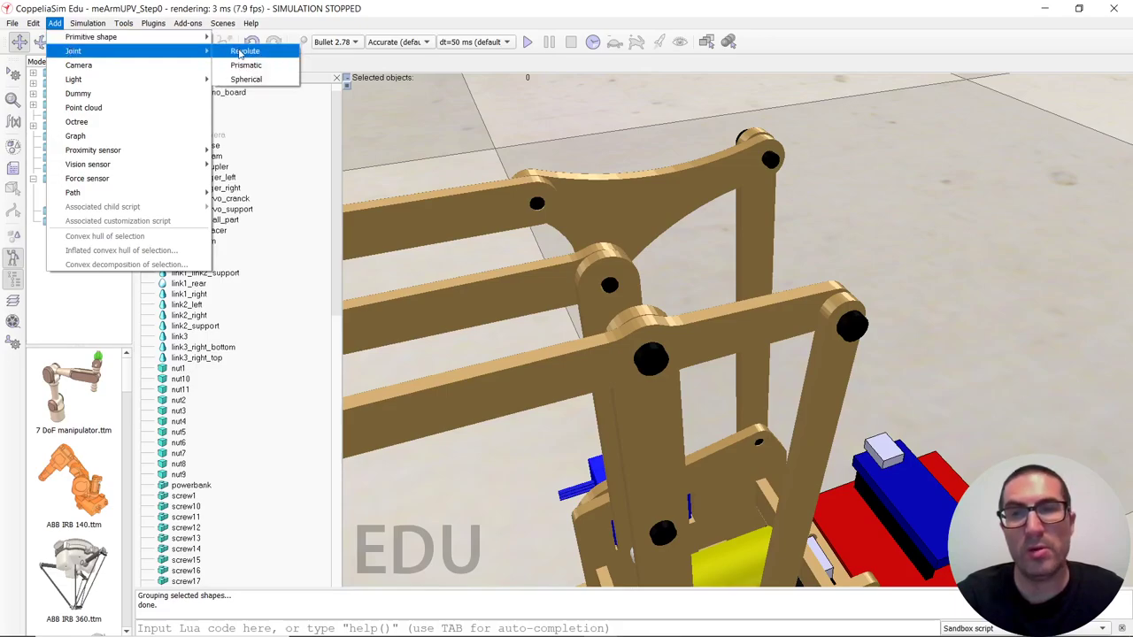
click(245, 52)
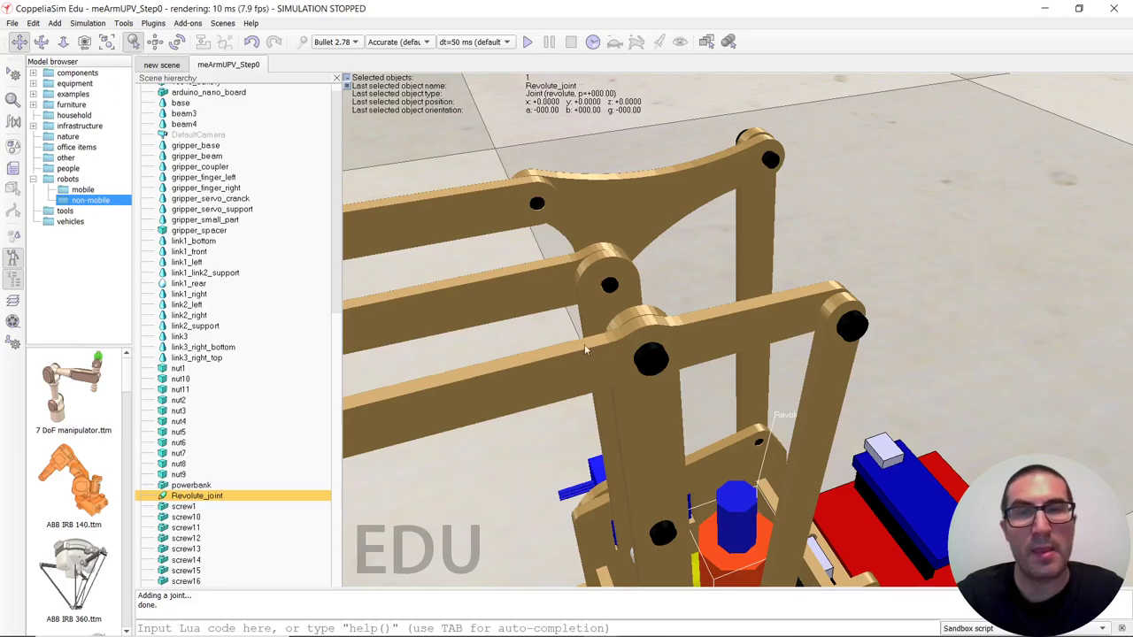
ctrl+click(854, 328)
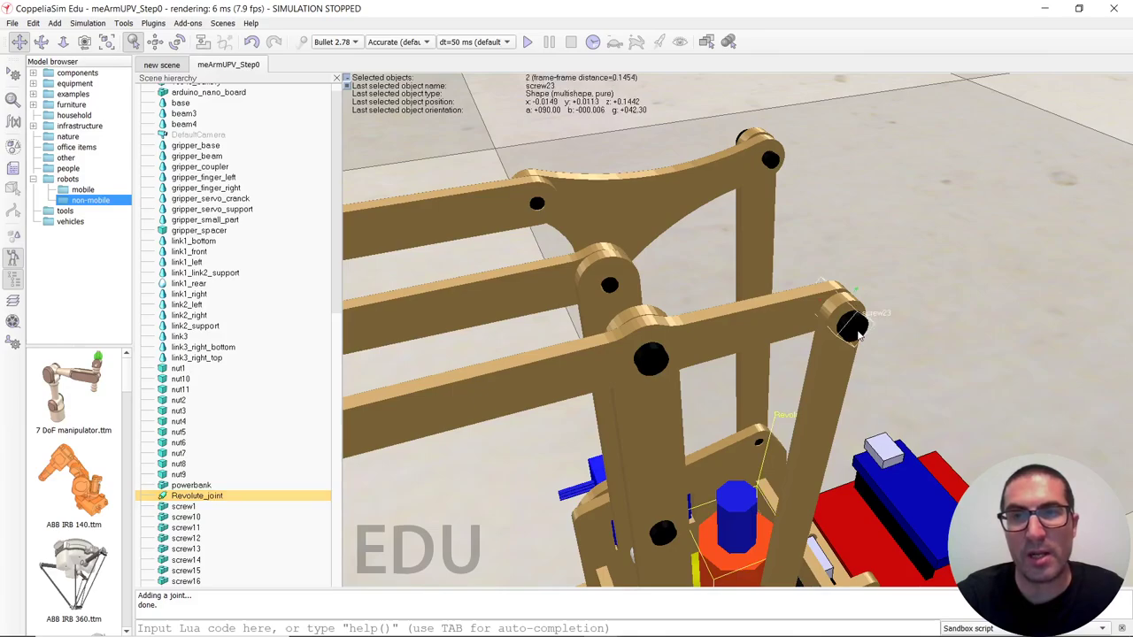
click(154, 42)
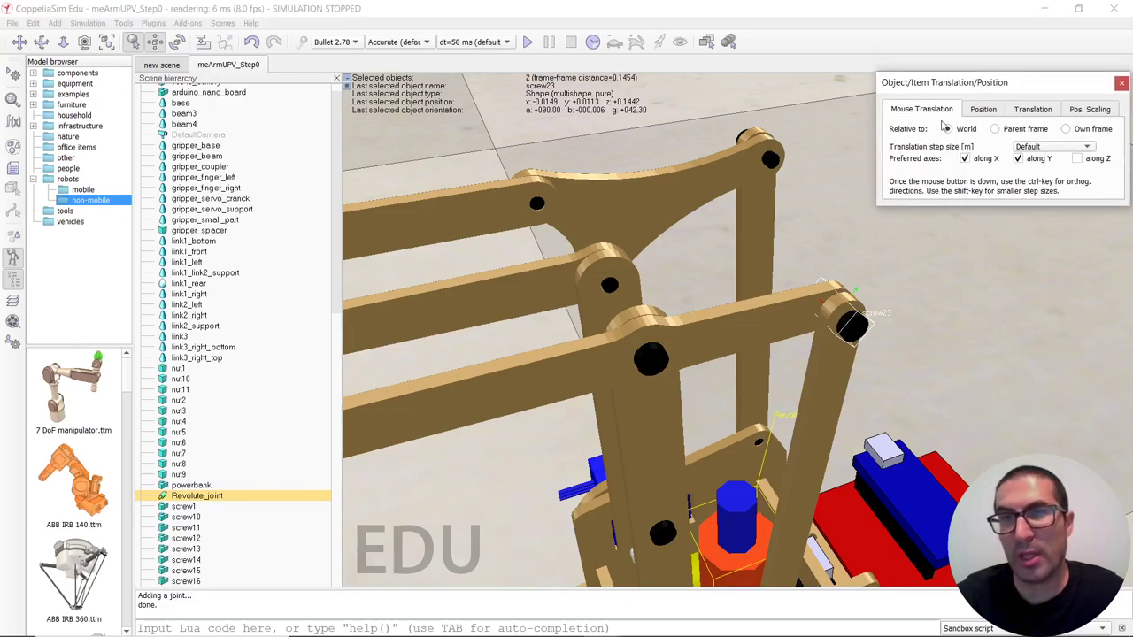
click(978, 111)
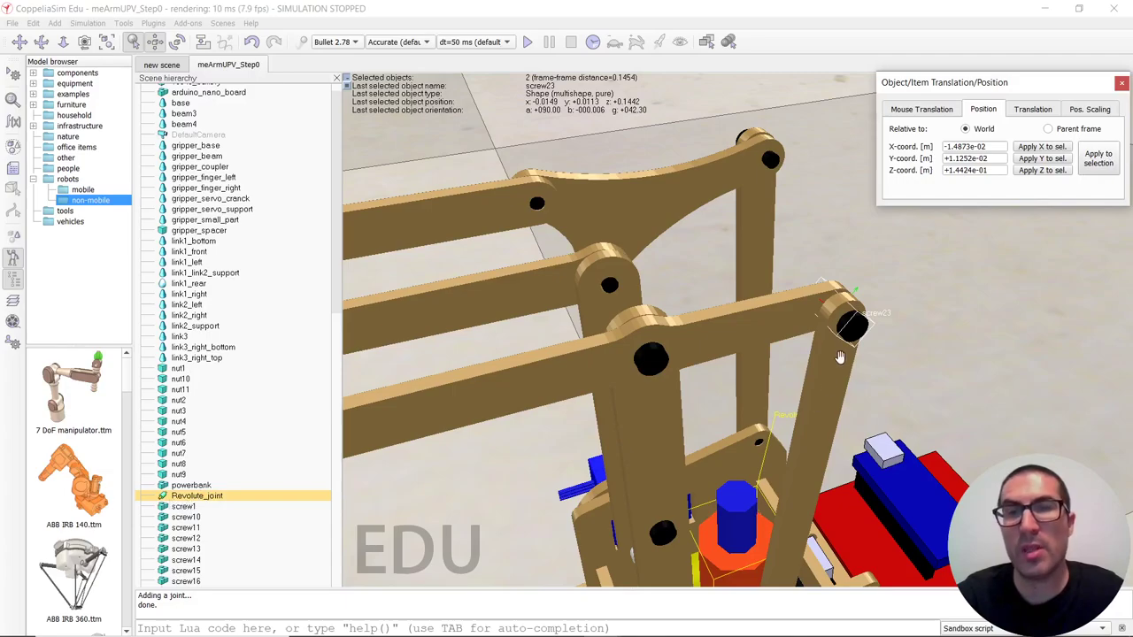
click(1098, 161)
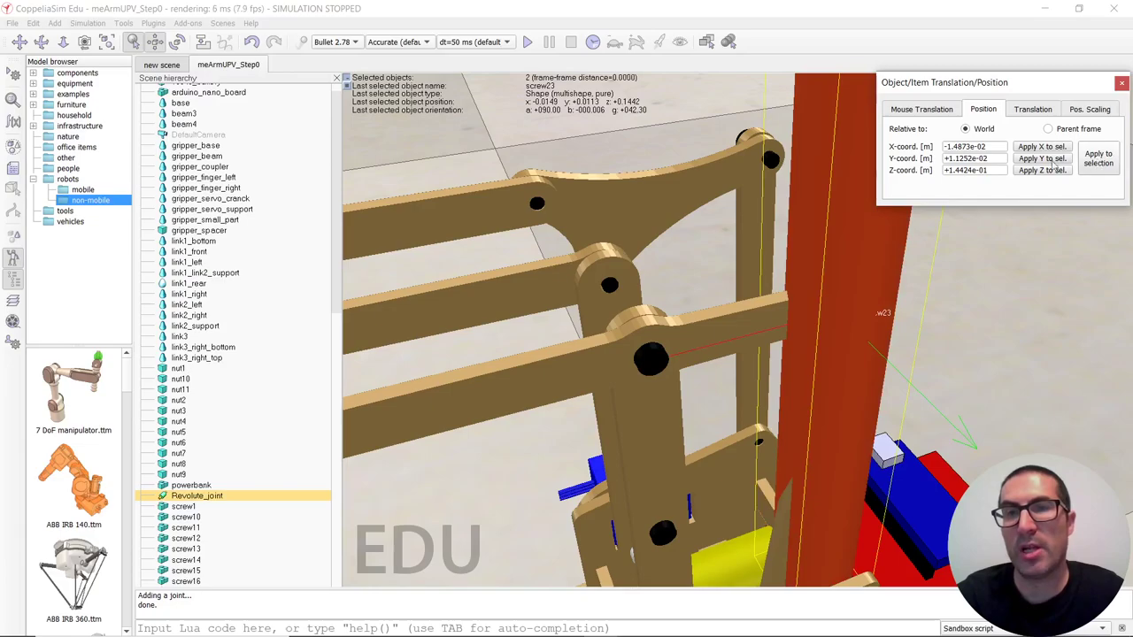
Apply screw23's world orientation to the revolute joint so its axis aligns with the screw
click(177, 41)
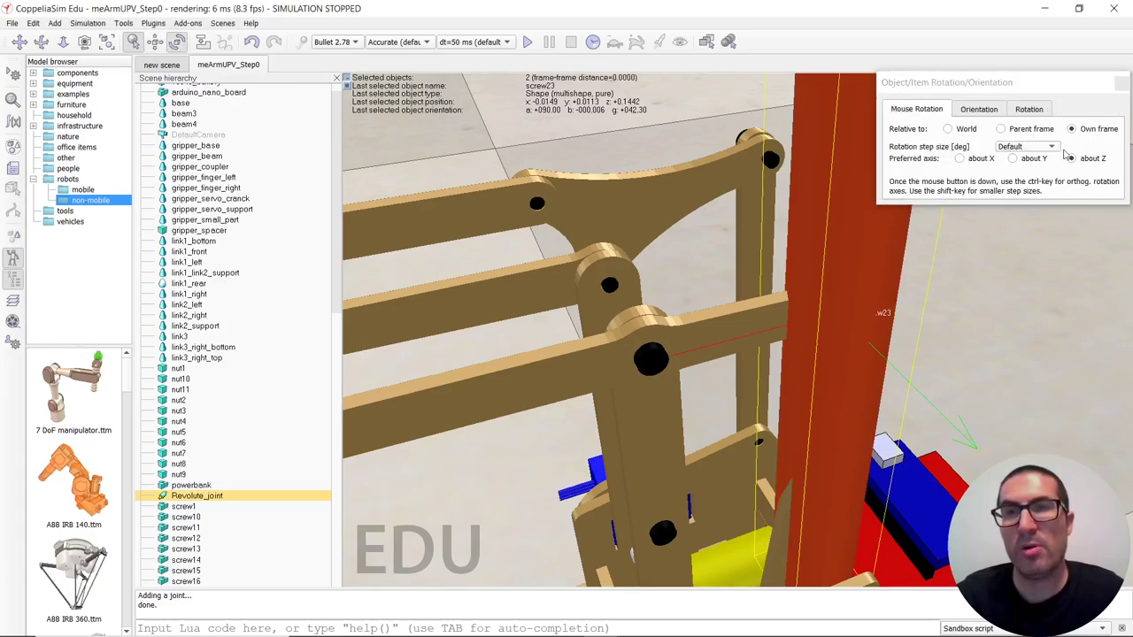
click(978, 108)
click(1076, 159)
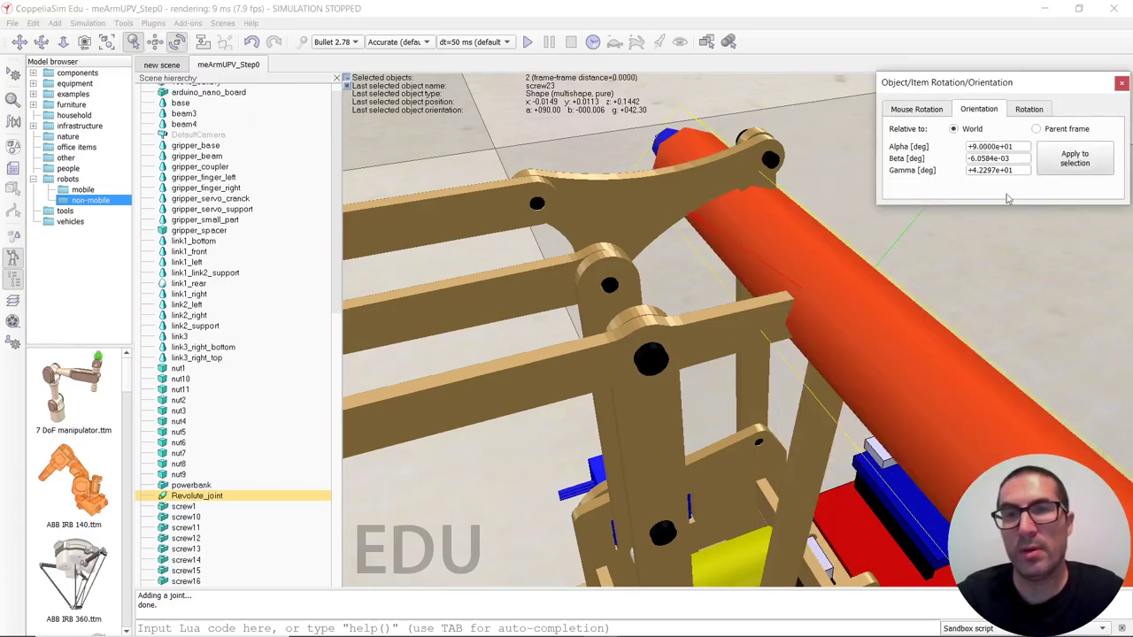
click(1122, 85)
Set the revolute joint's visual length to 0.015 m and open its diameter value for editing
scroll(793, 305, down, 10)
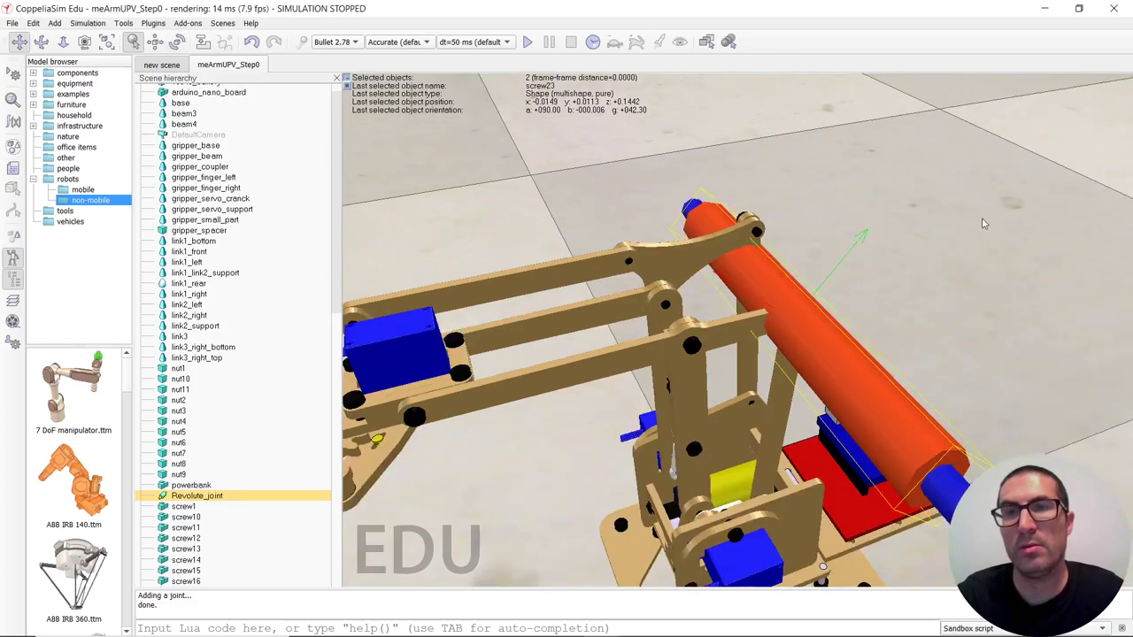
drag(793, 306, 681, 280)
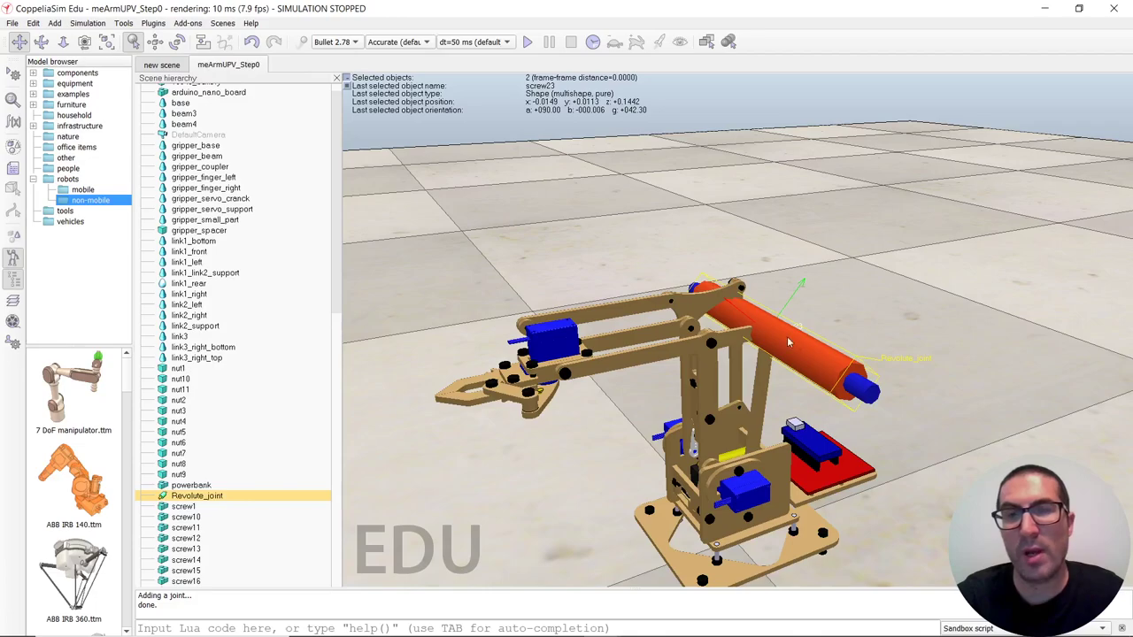
scroll(779, 336, up, 1)
double_click(163, 498)
drag(825, 173, 553, 160)
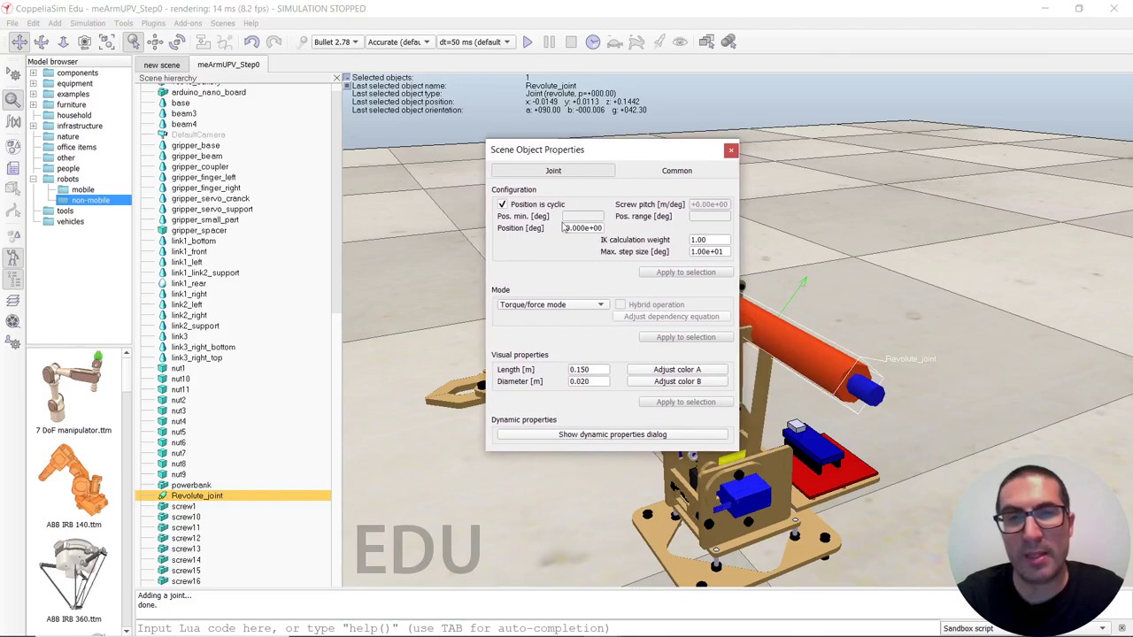
text(0)
key(Return)
click(581, 383)
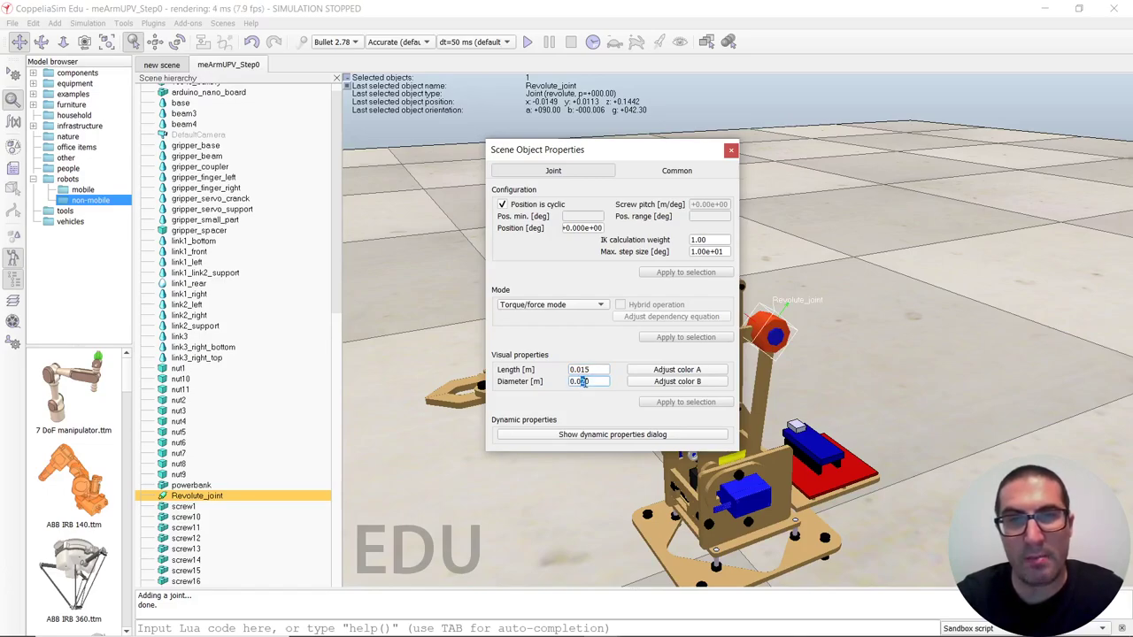